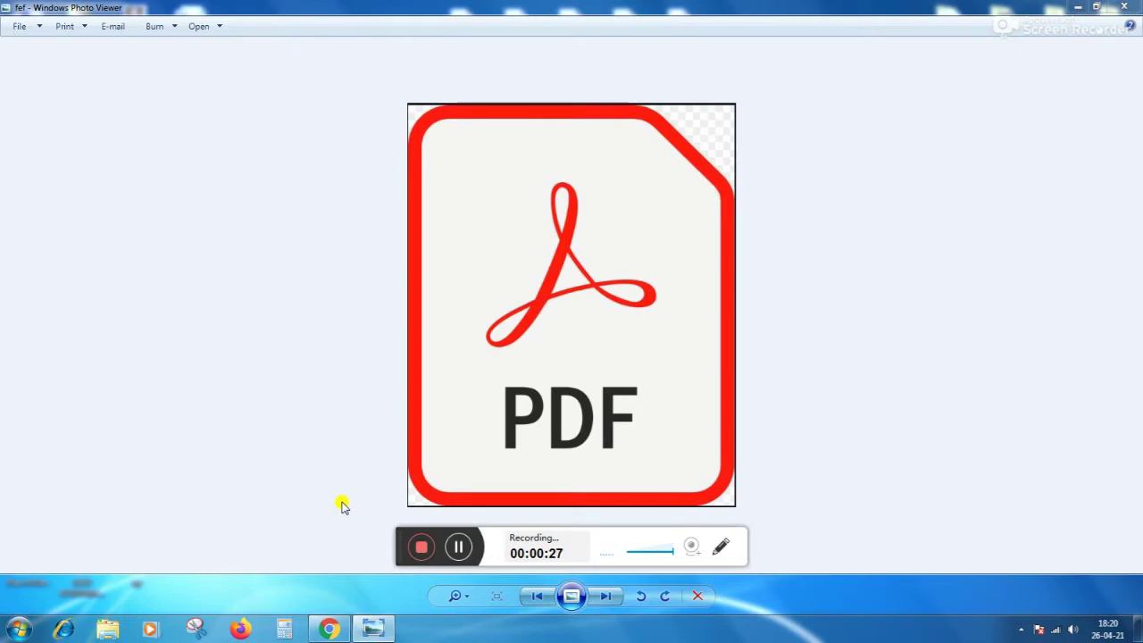
Switch from Windows Photo Viewer to Chrome, which shows the YouTube channel's videos page
click(331, 623)
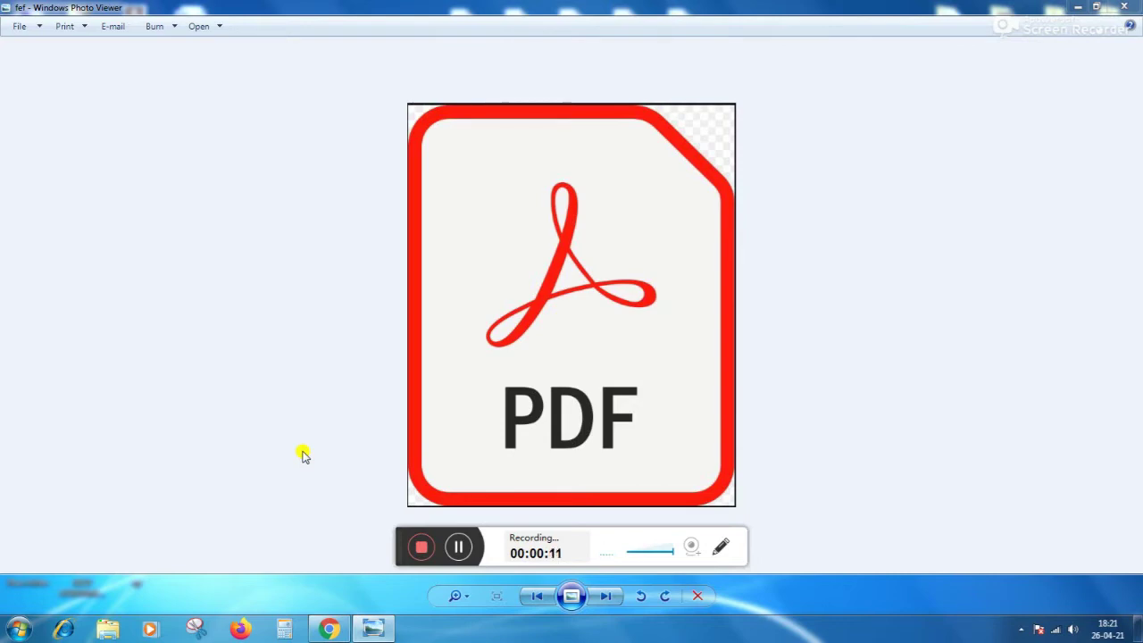
click(328, 629)
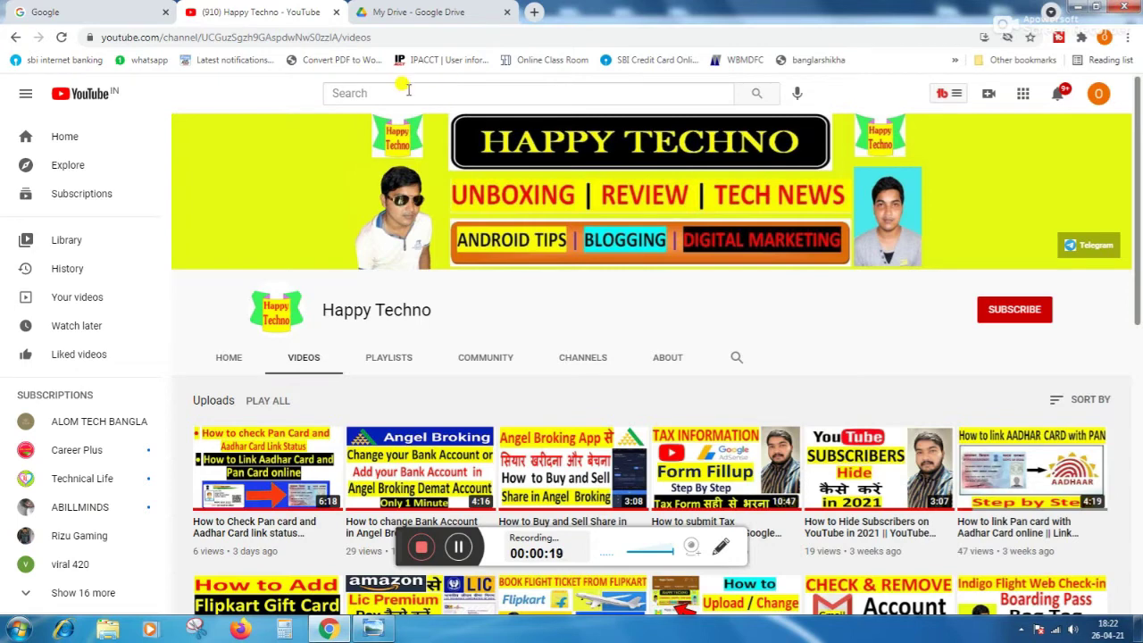
Return to the My Drive tab and reopen Google Drive from the Google apps launcher
click(463, 12)
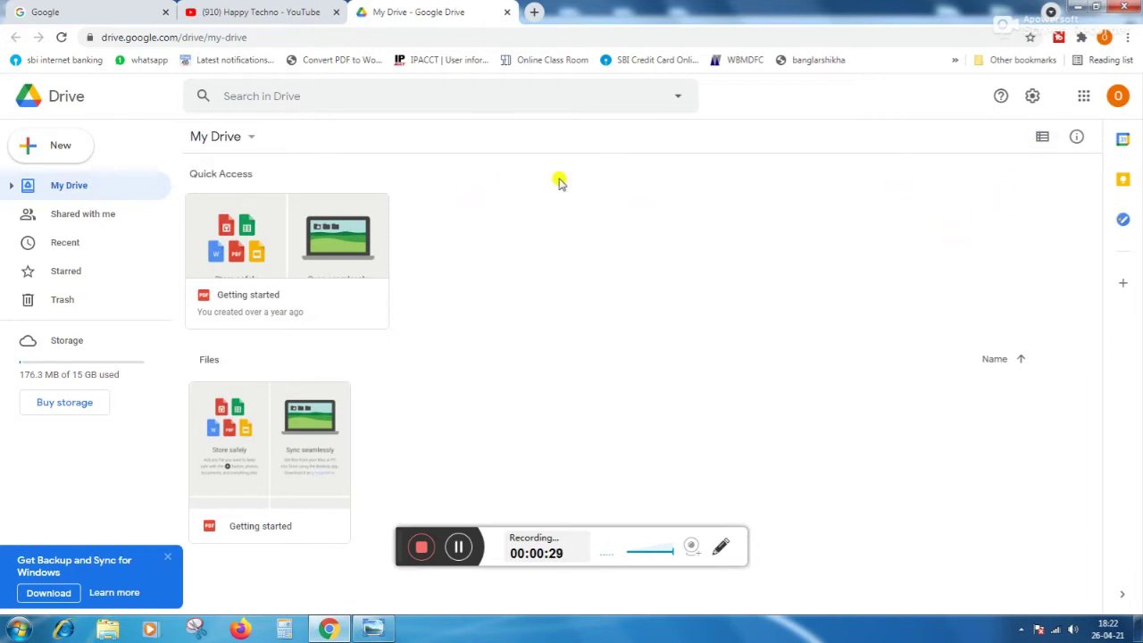
click(54, 11)
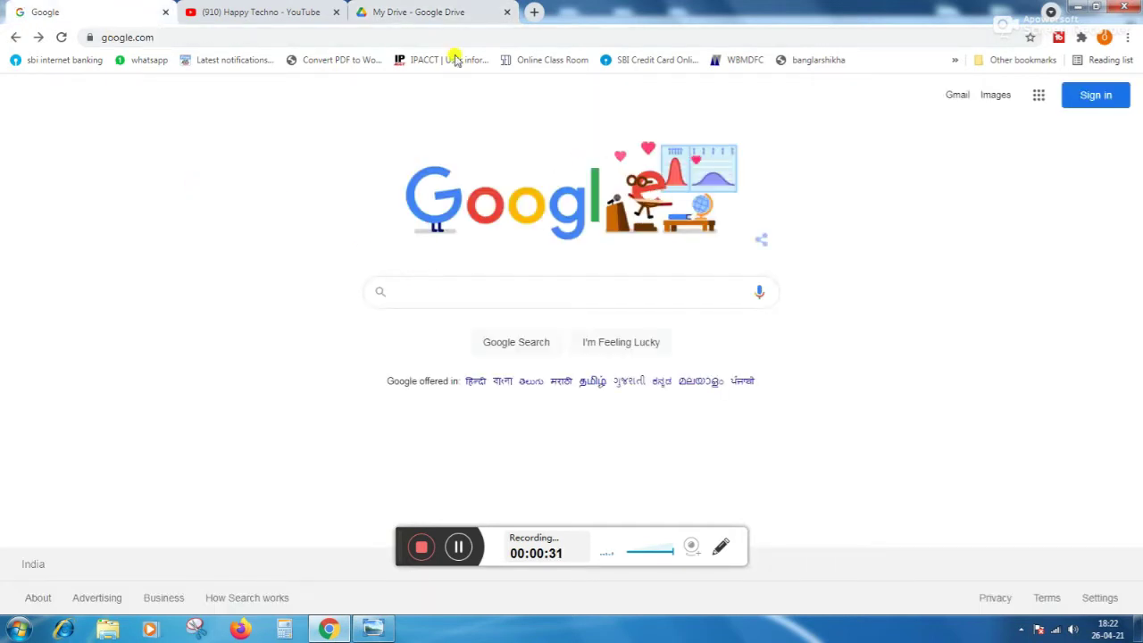
click(453, 10)
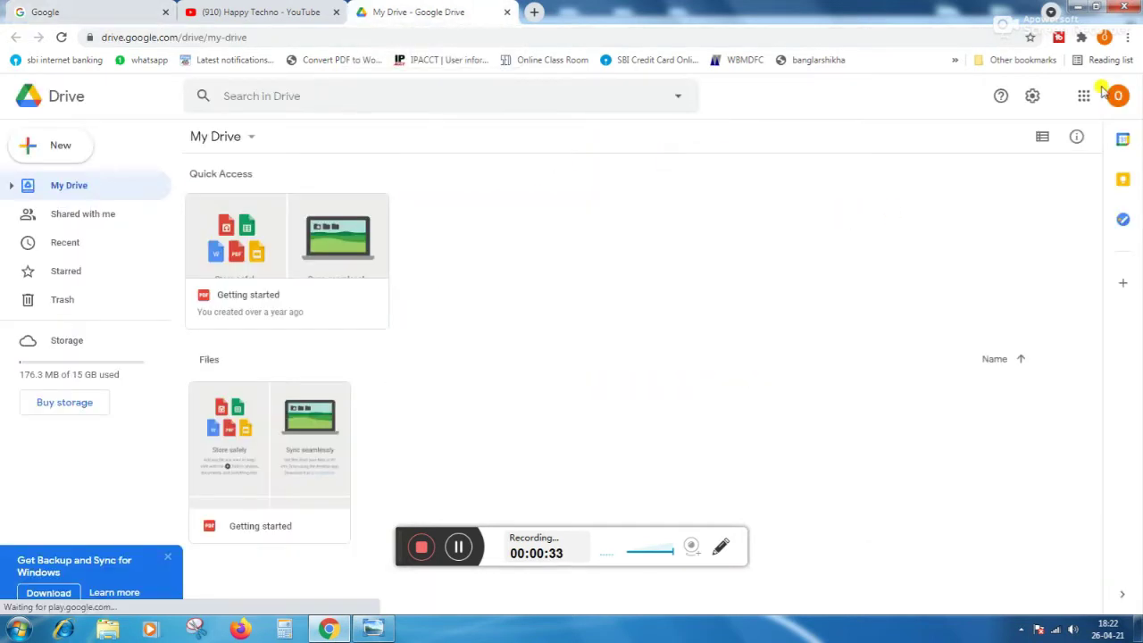
click(1083, 95)
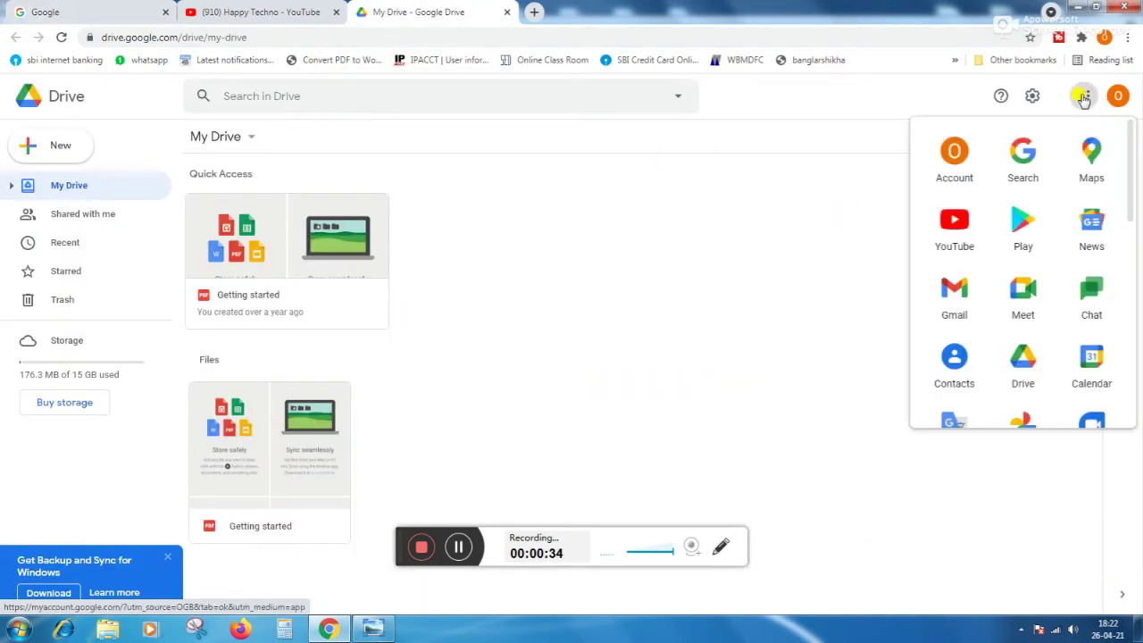
click(1022, 361)
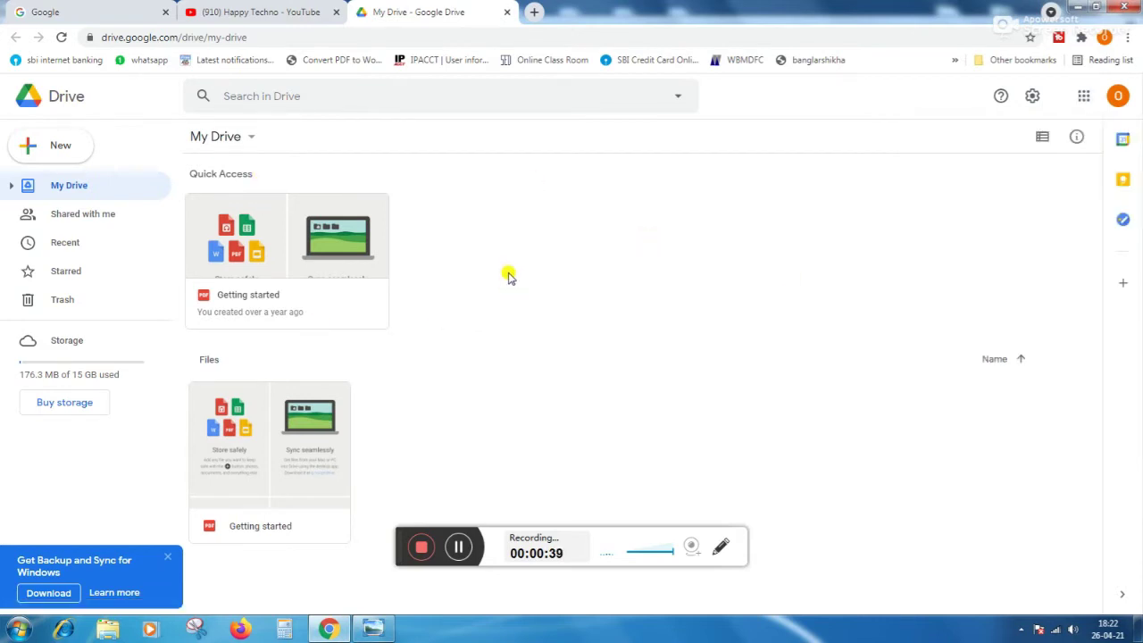
Upload PDF.pdf from the Desktop into My Drive using New > File upload
click(63, 147)
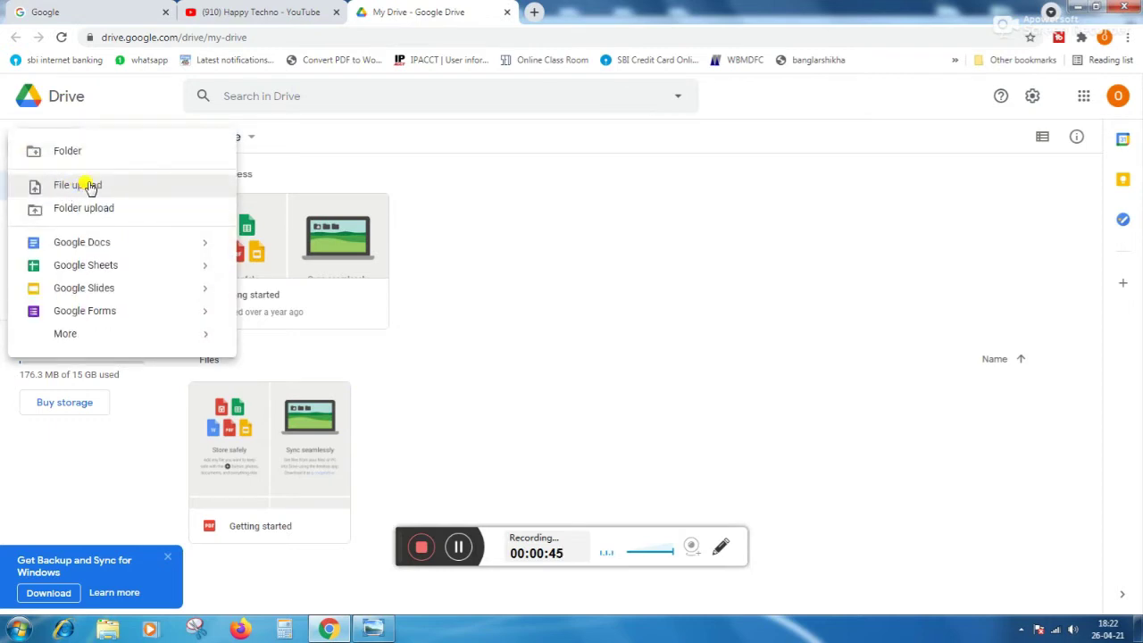
click(90, 186)
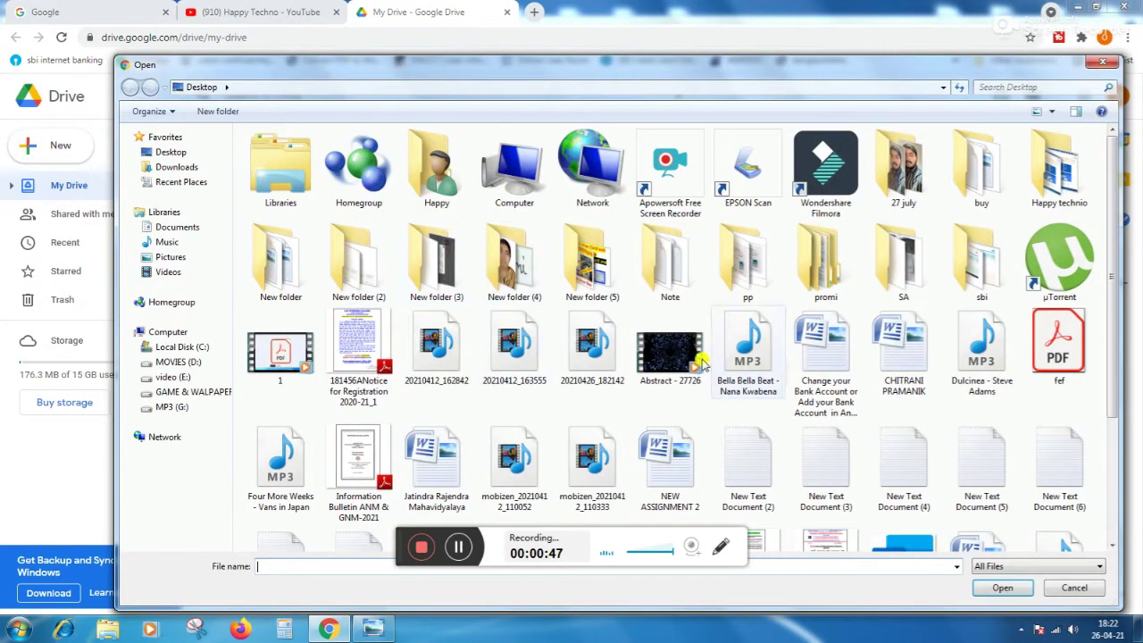
drag(1116, 329, 1113, 473)
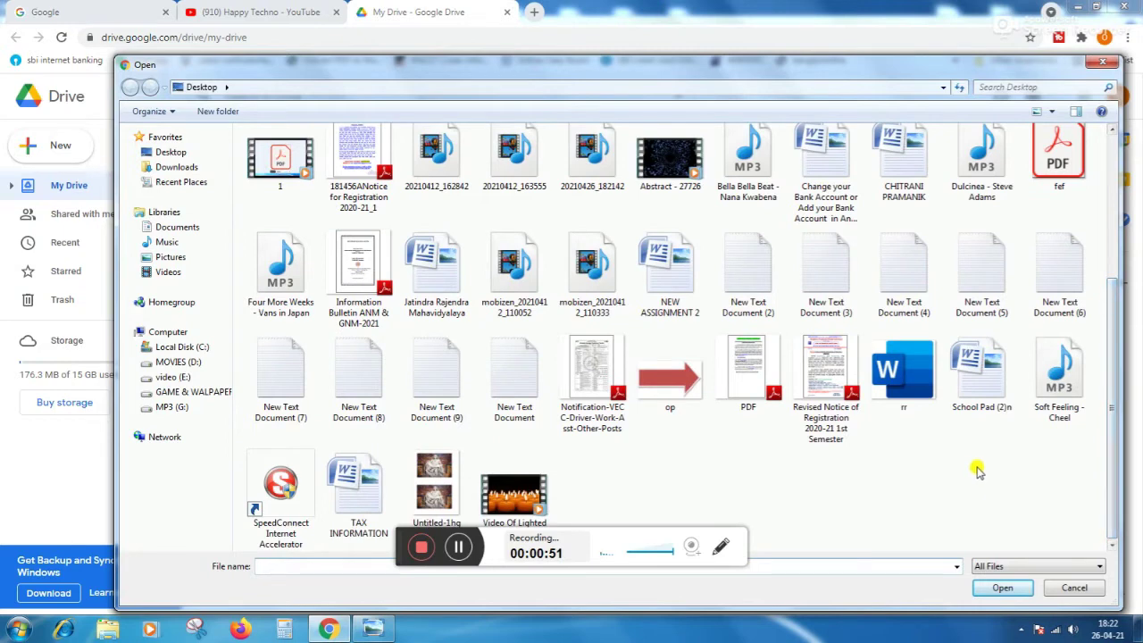
click(753, 379)
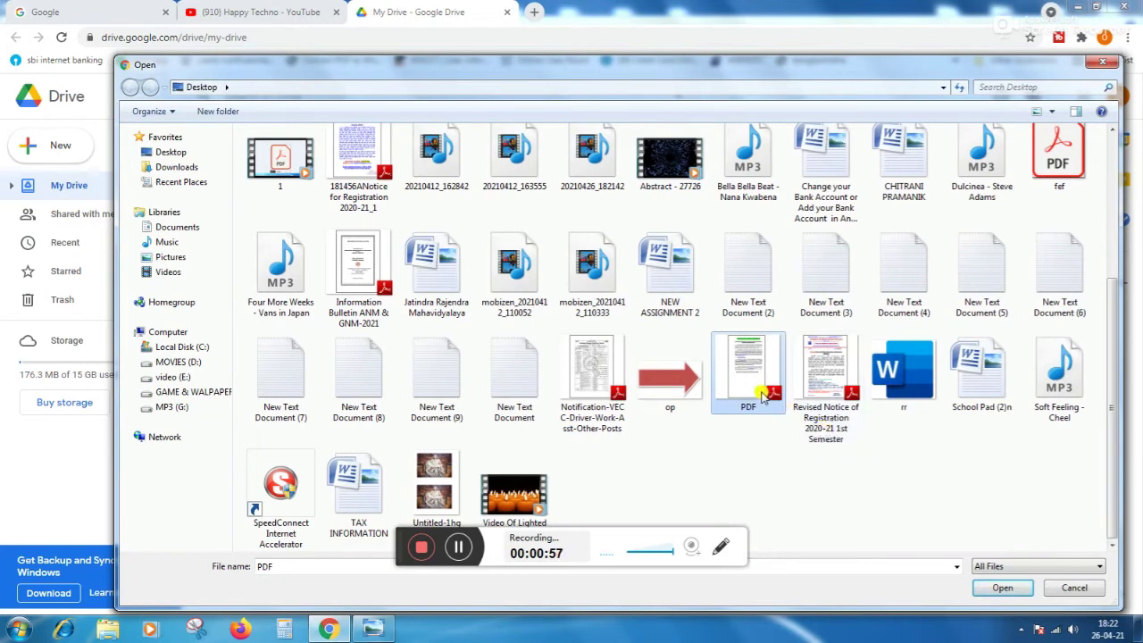
click(1001, 587)
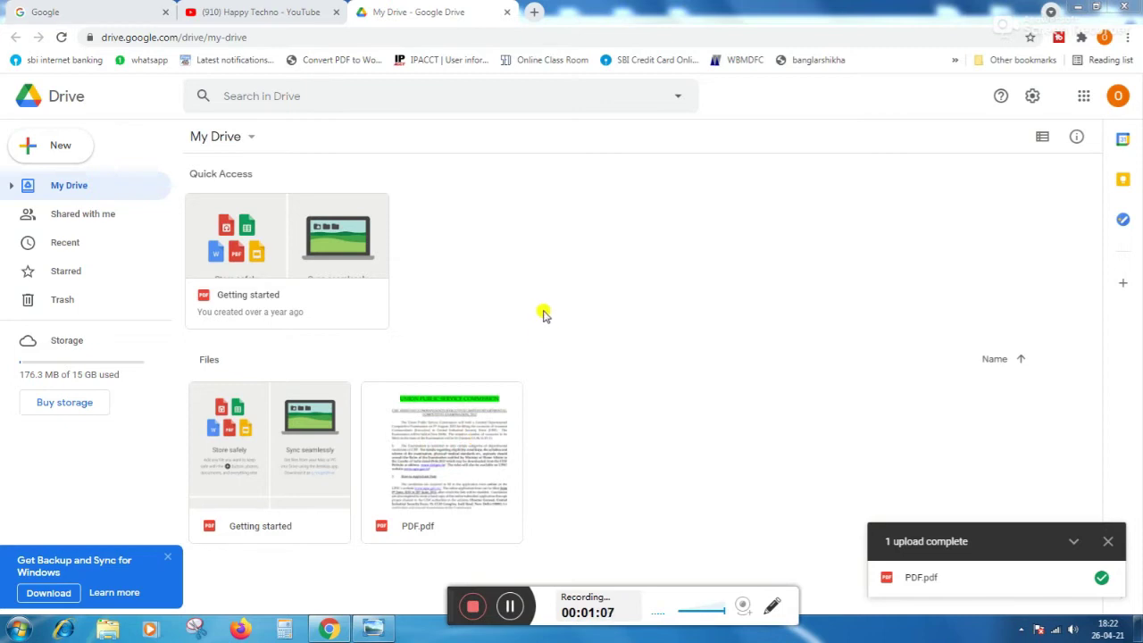
Open the uploaded PDF.pdf with Google Docs as an editable document
click(471, 446)
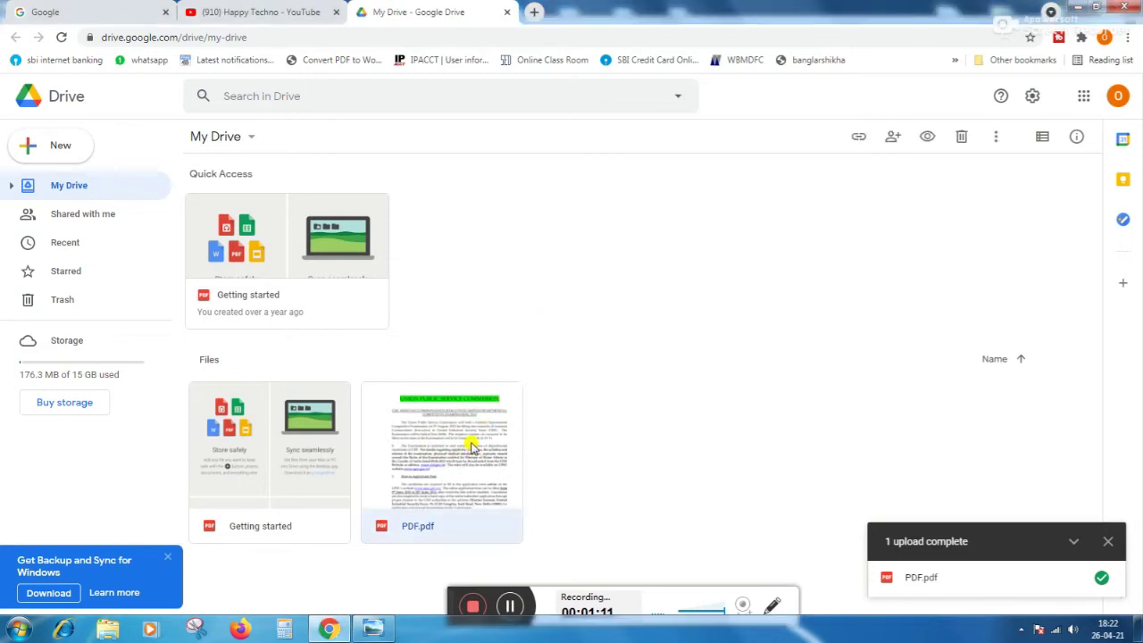
right_click(470, 443)
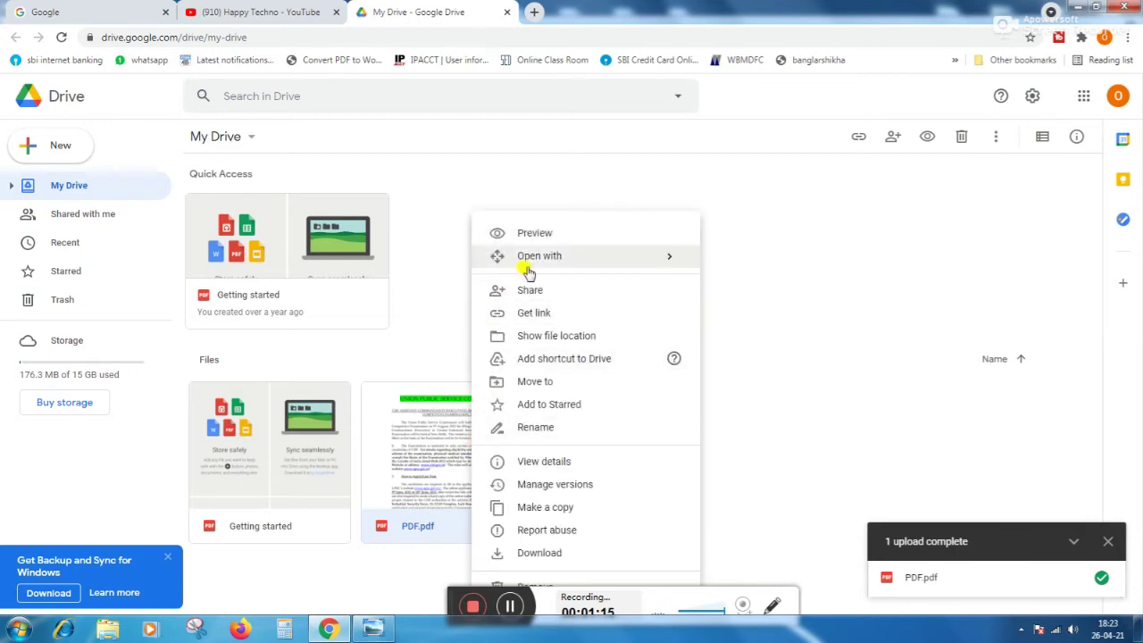
mouse_move(539, 255)
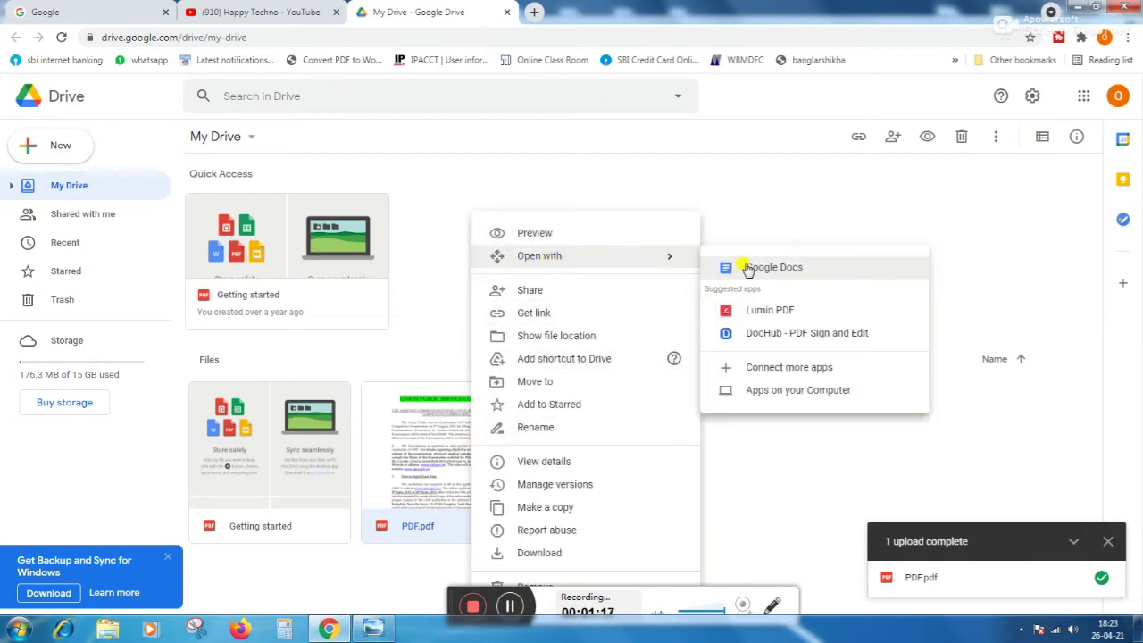
click(785, 270)
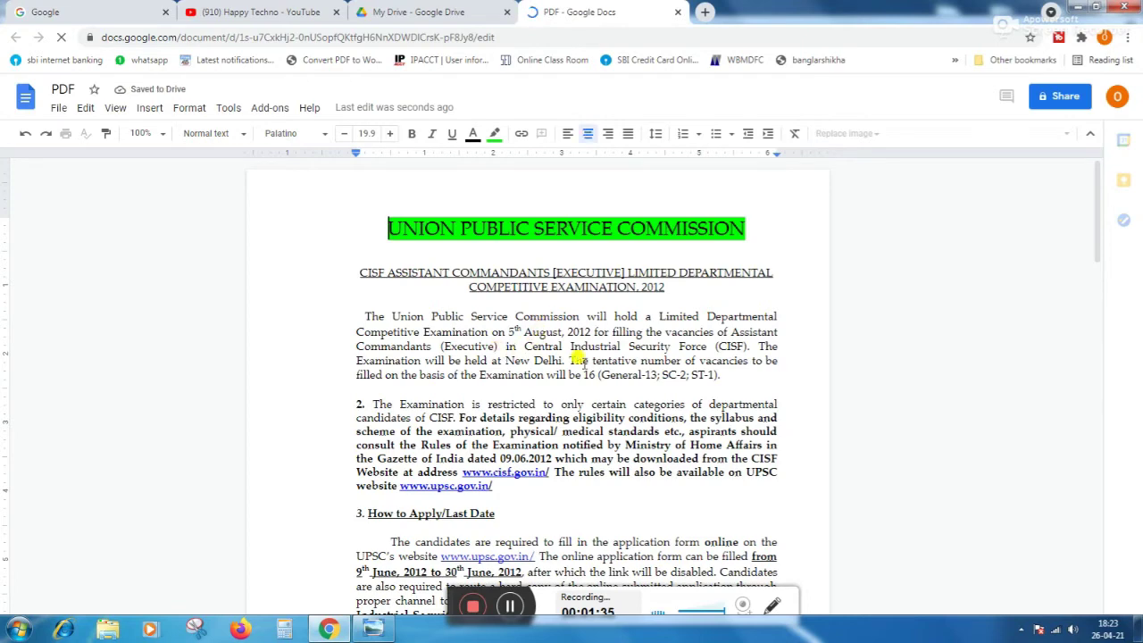
Replace 'Commission' after 'The Union Public Service' with 'ihfgbh' and dismiss the grammar tip
scroll(578, 357, down, 3)
scroll(563, 277, up, 3)
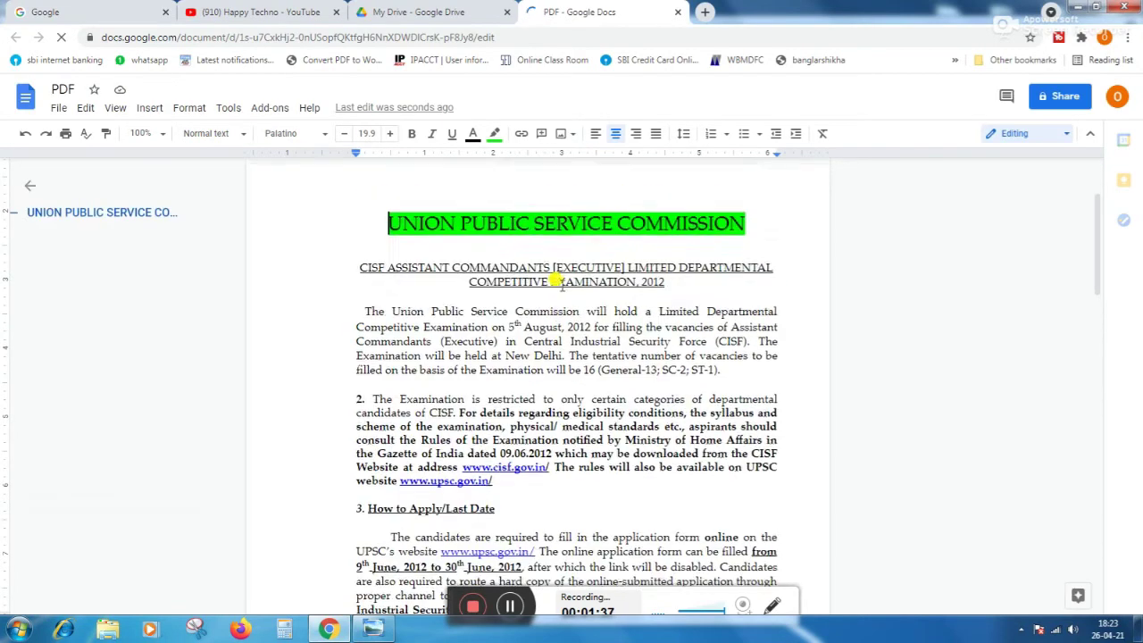
click(578, 316)
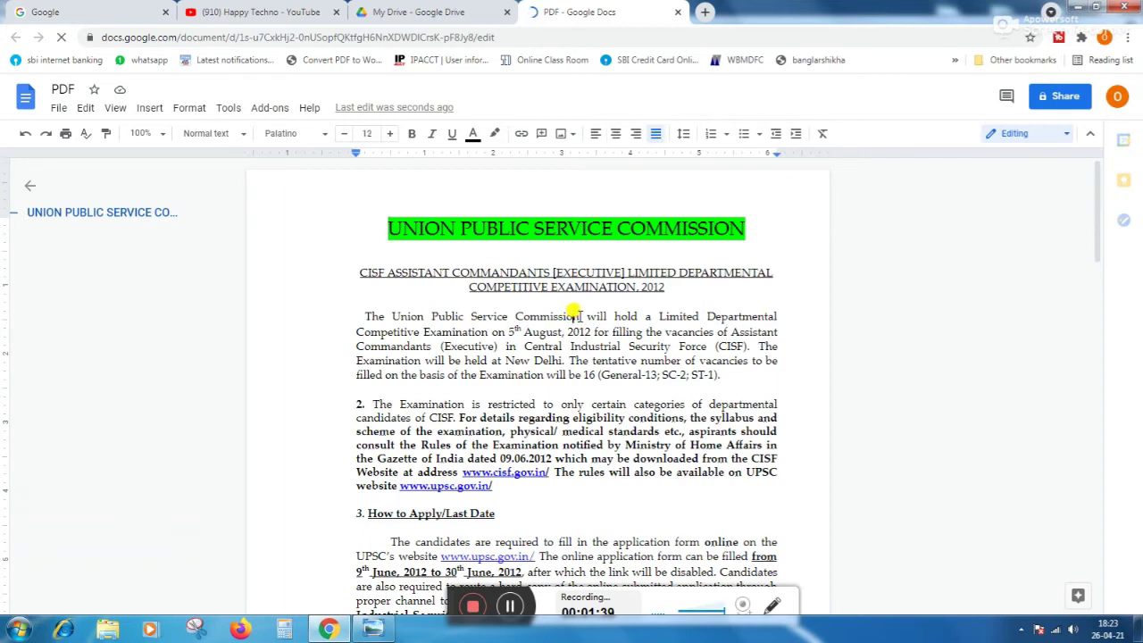
key(BackSpace)
key(BackSpace)
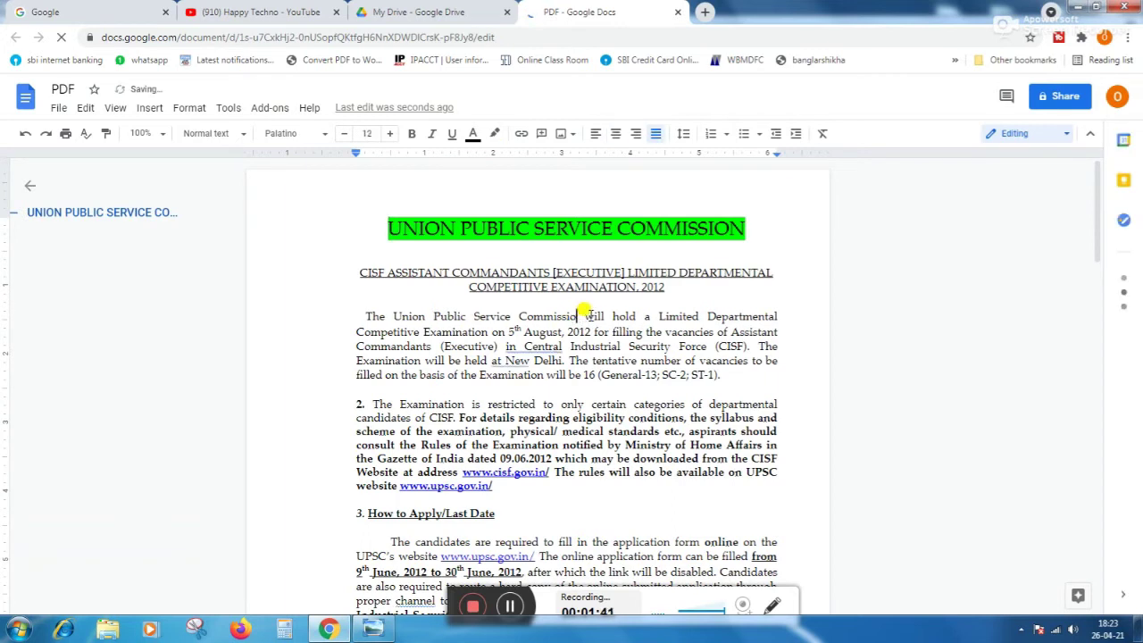
key(BackSpace)
key(BackSpace)
key(BackSpace)
key(BackSpace)
key(BackSpace)
key(BackSpace)
key(BackSpace)
key(BackSpace)
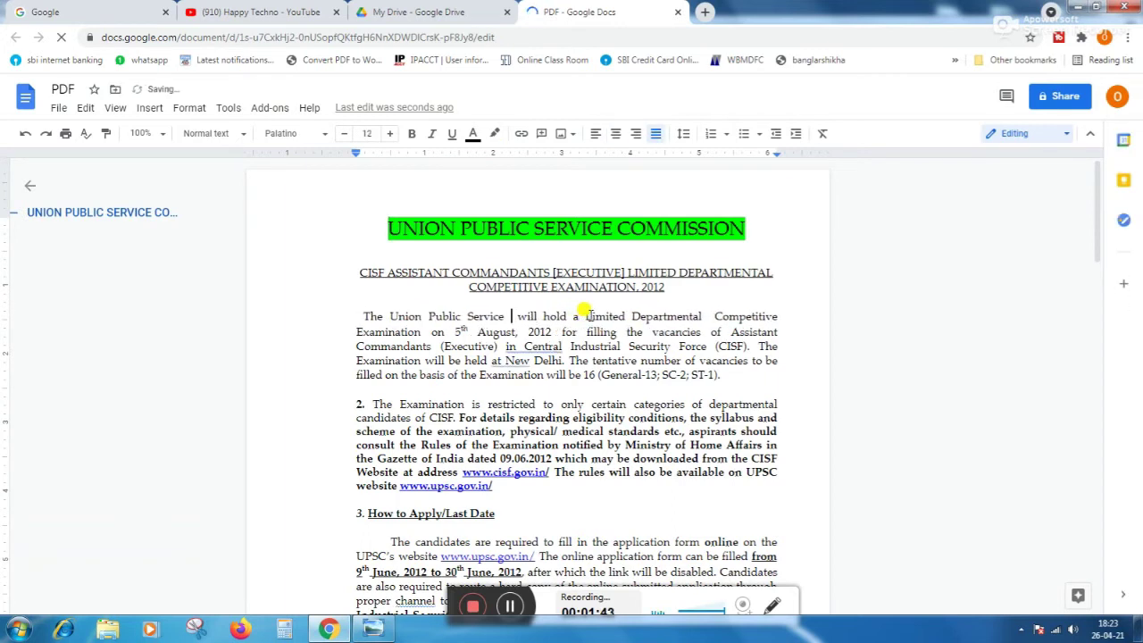
text(ih)
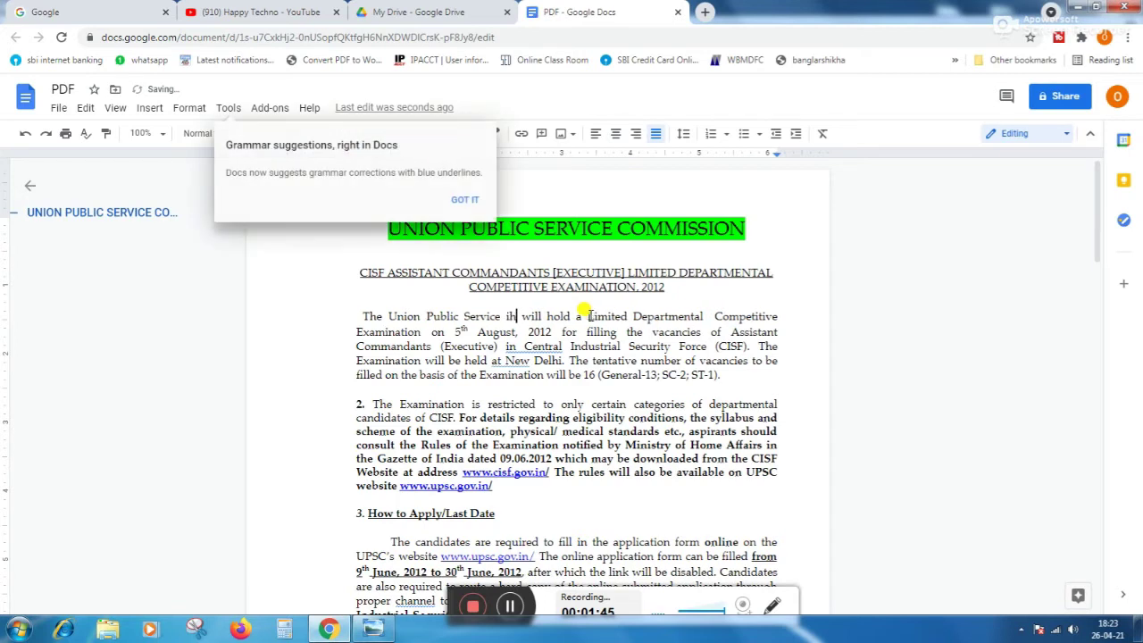
text(fgbh)
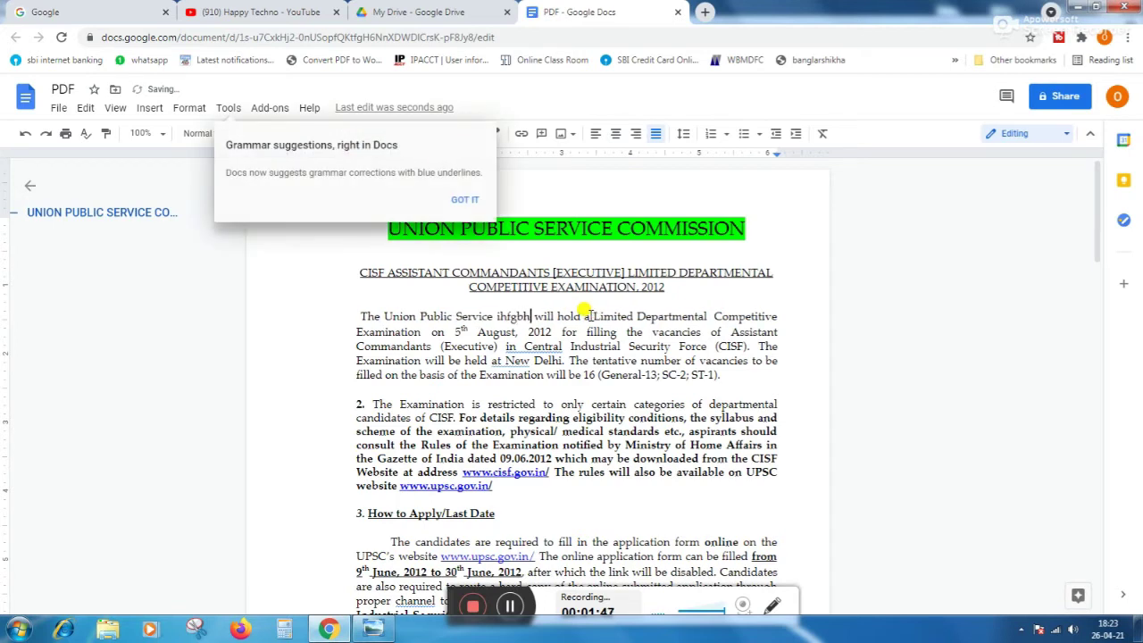
click(466, 202)
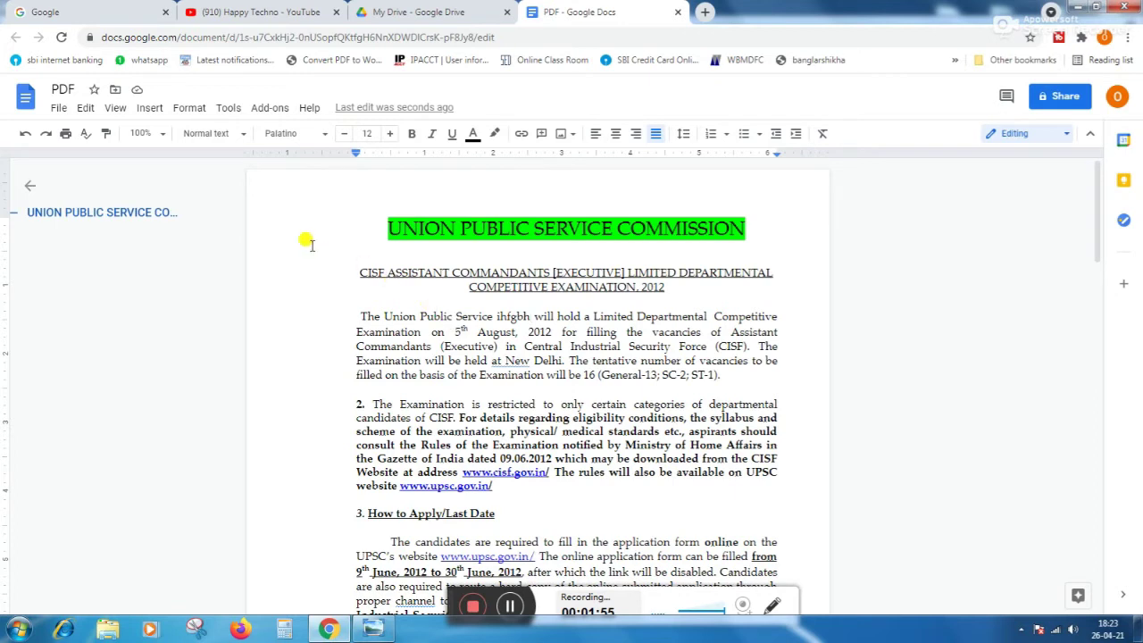
Download the document as Microsoft Word PDF.docx and open it in Word
click(60, 109)
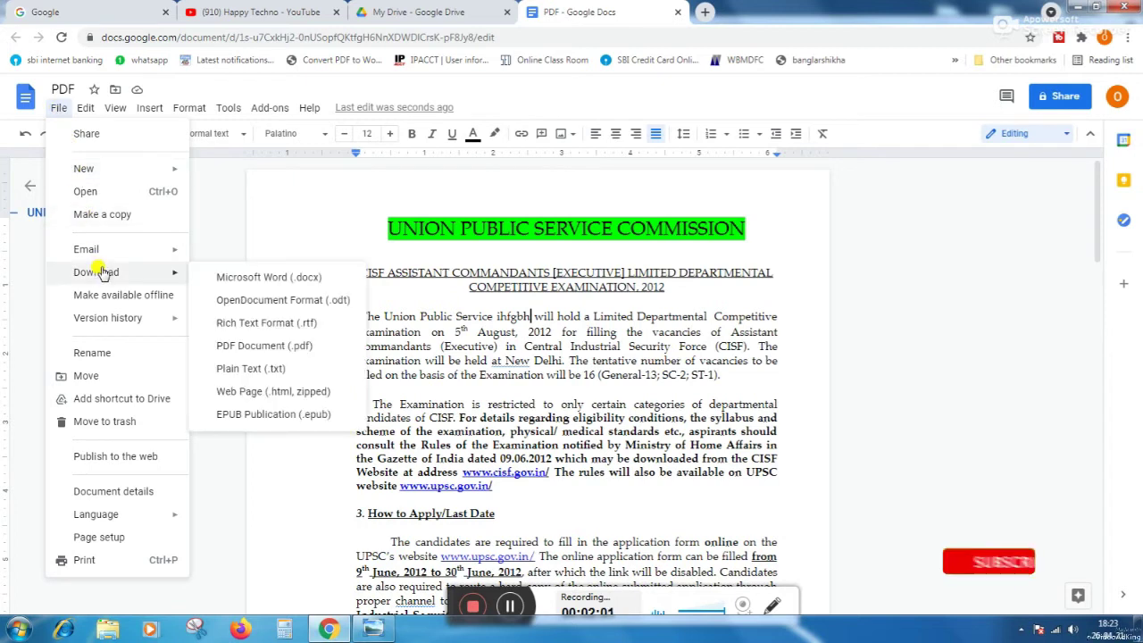
mouse_move(96, 273)
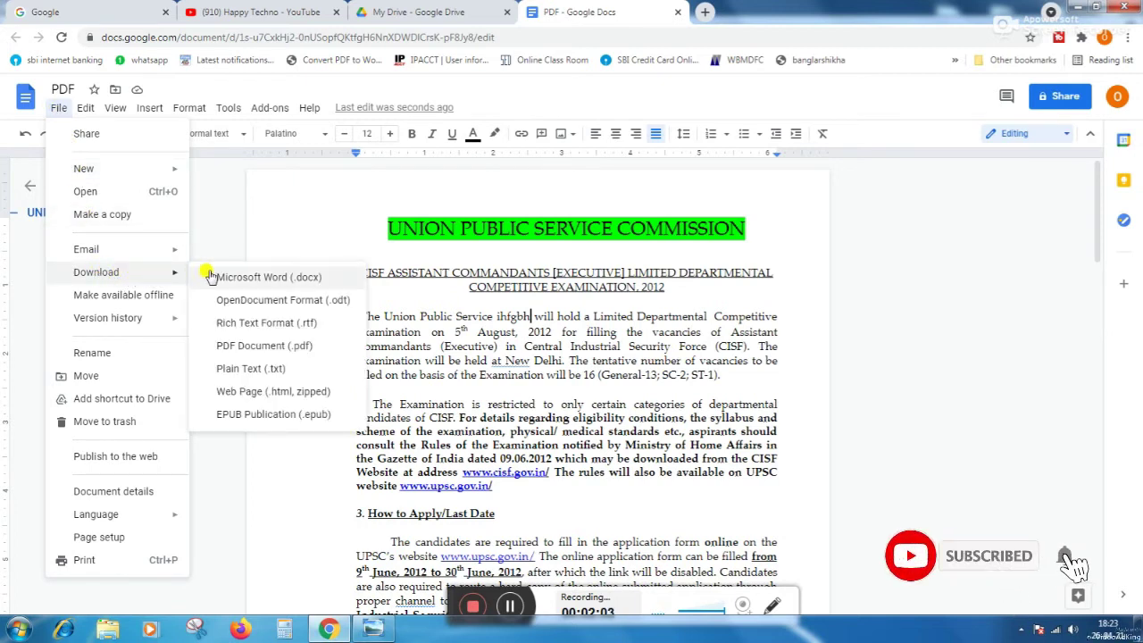
click(302, 279)
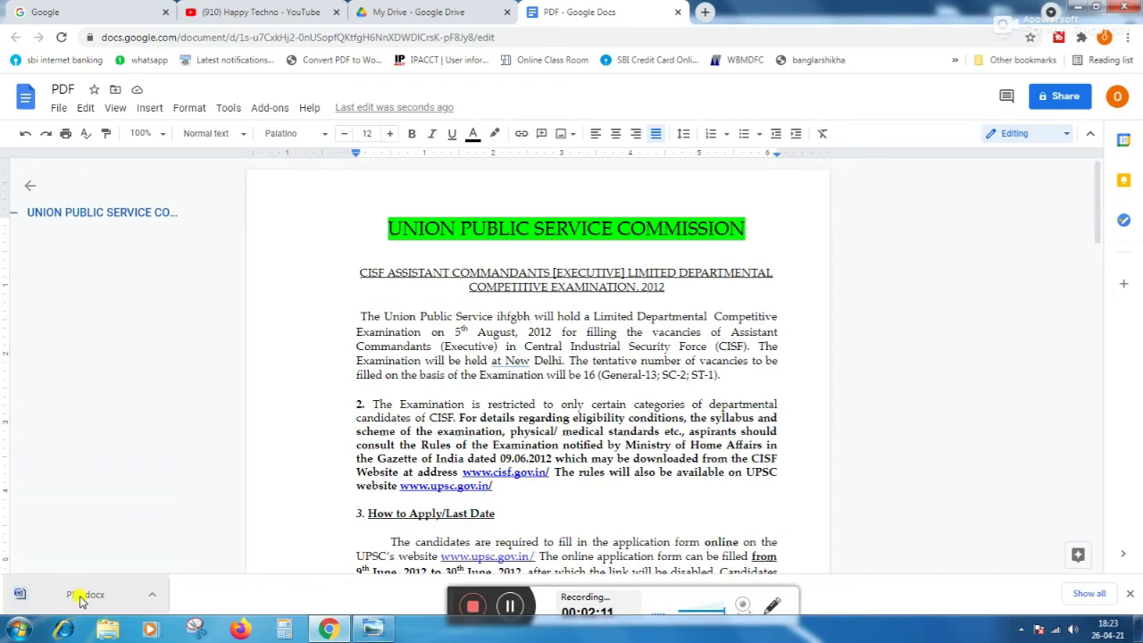
click(78, 594)
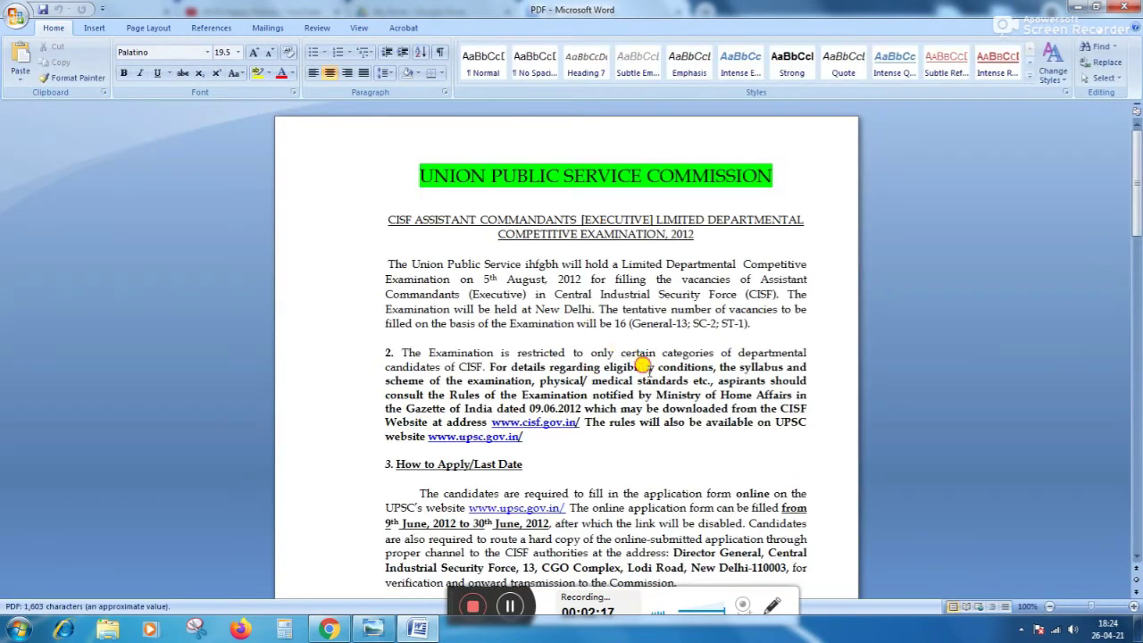
Delete 'regarding eligibility' so paragraph 2 reads 'For details conditions'
drag(644, 366, 548, 367)
key(Delete)
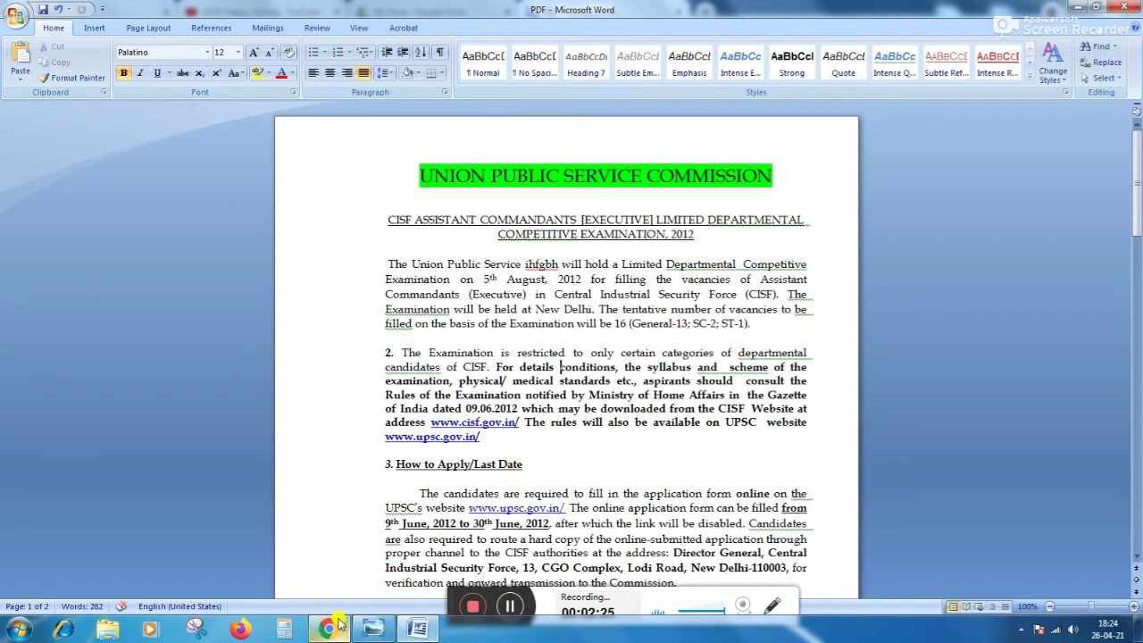
Back in Chrome, search Google for 'online pdf to word converter'
click(338, 628)
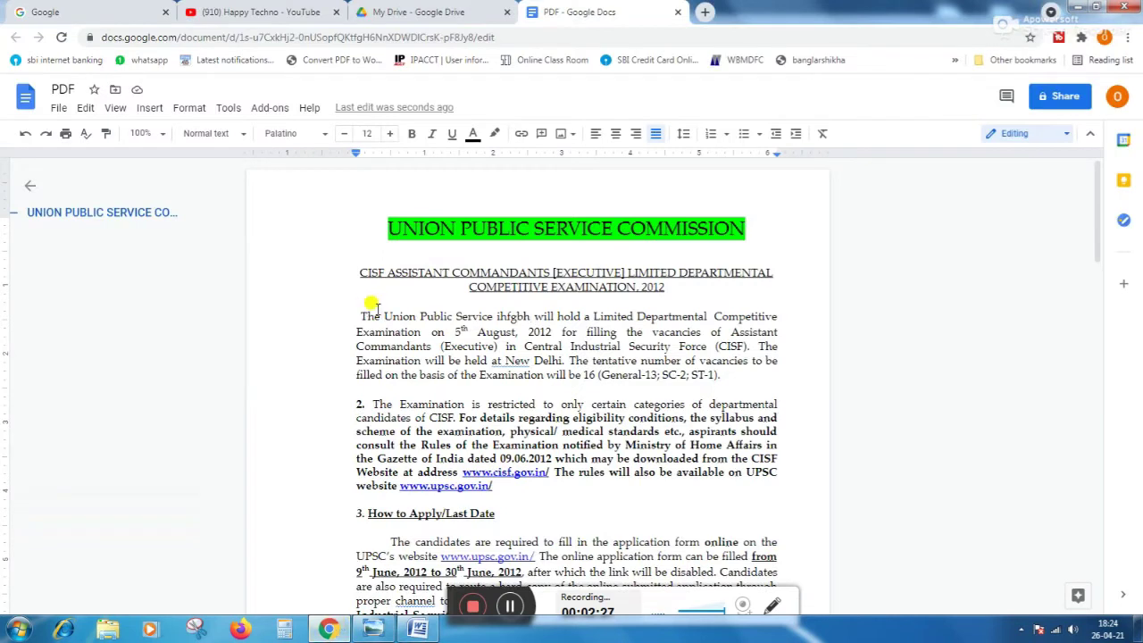
click(93, 11)
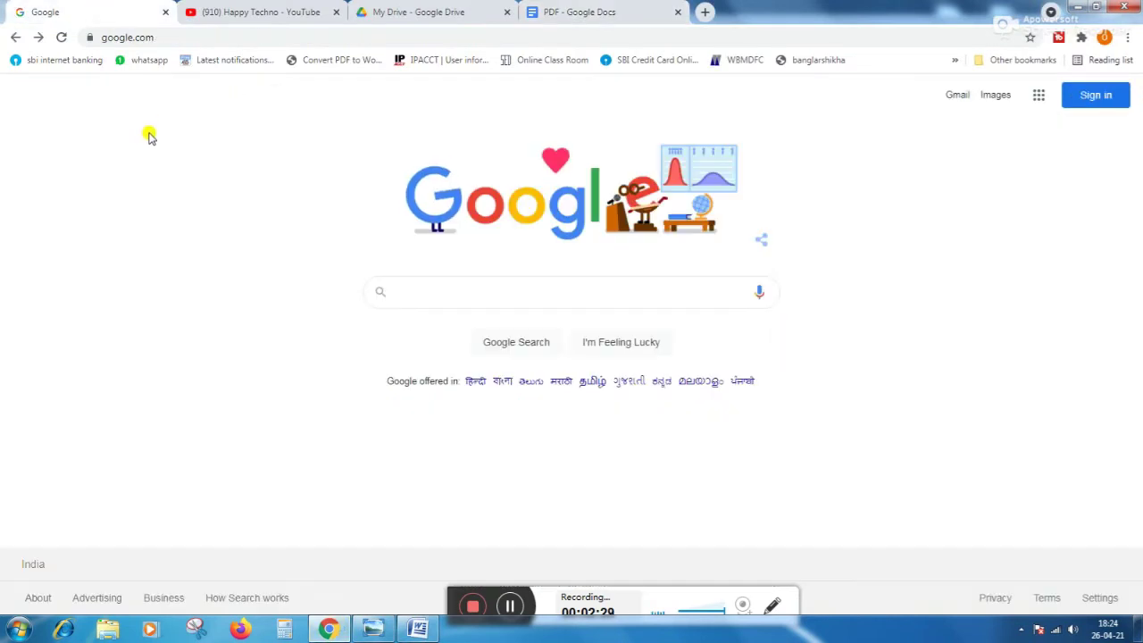
click(411, 288)
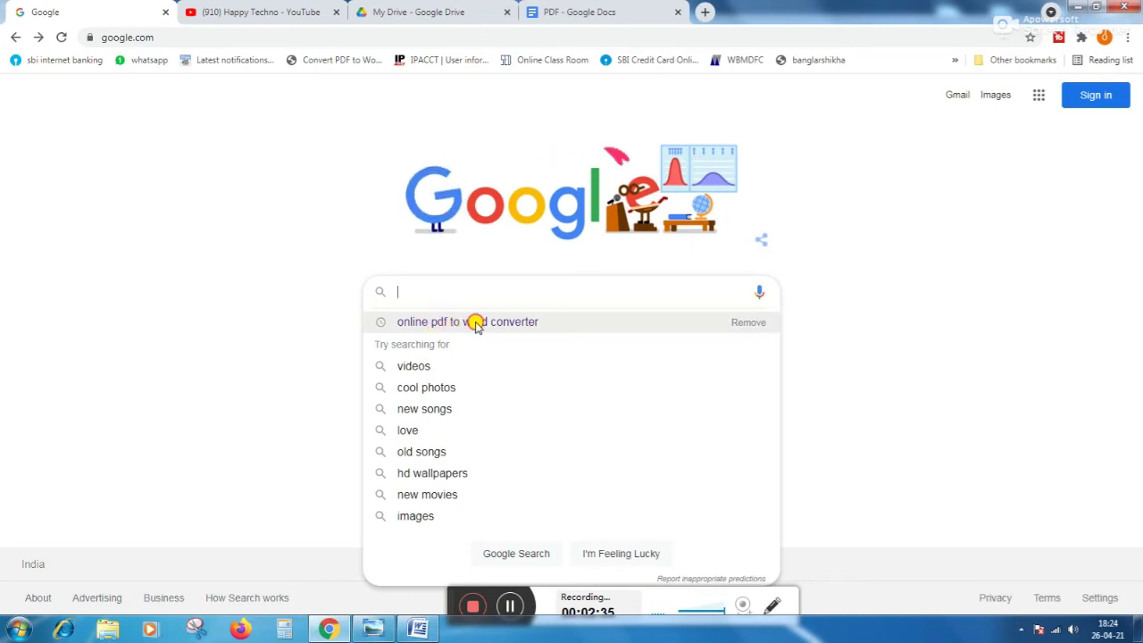
click(474, 322)
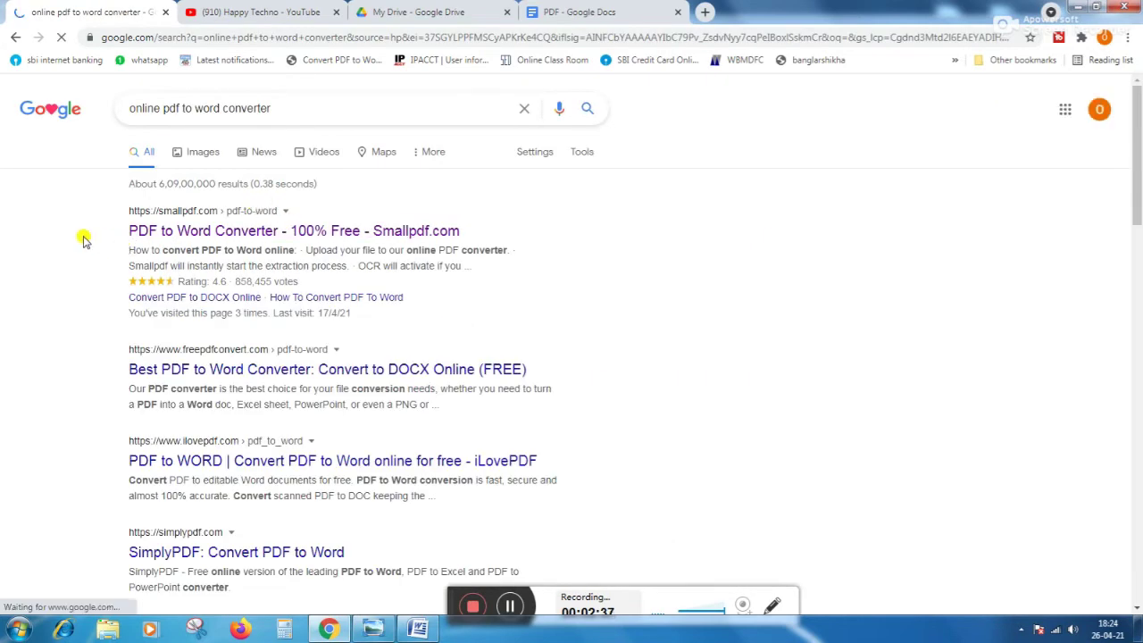
scroll(243, 335, down, 2)
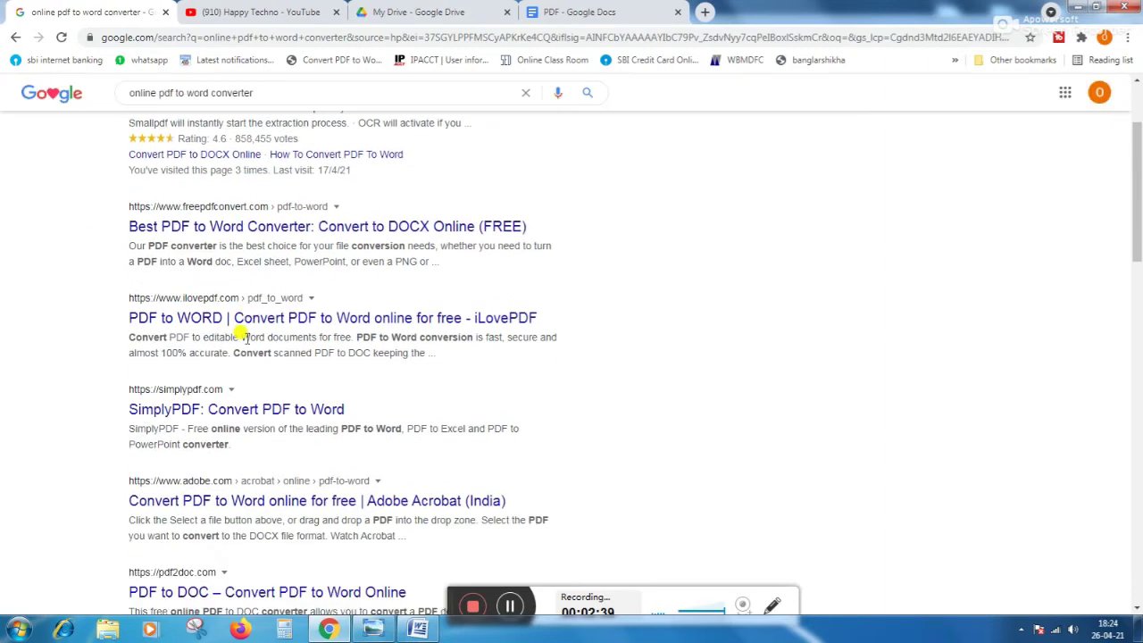
scroll(243, 335, up, 2)
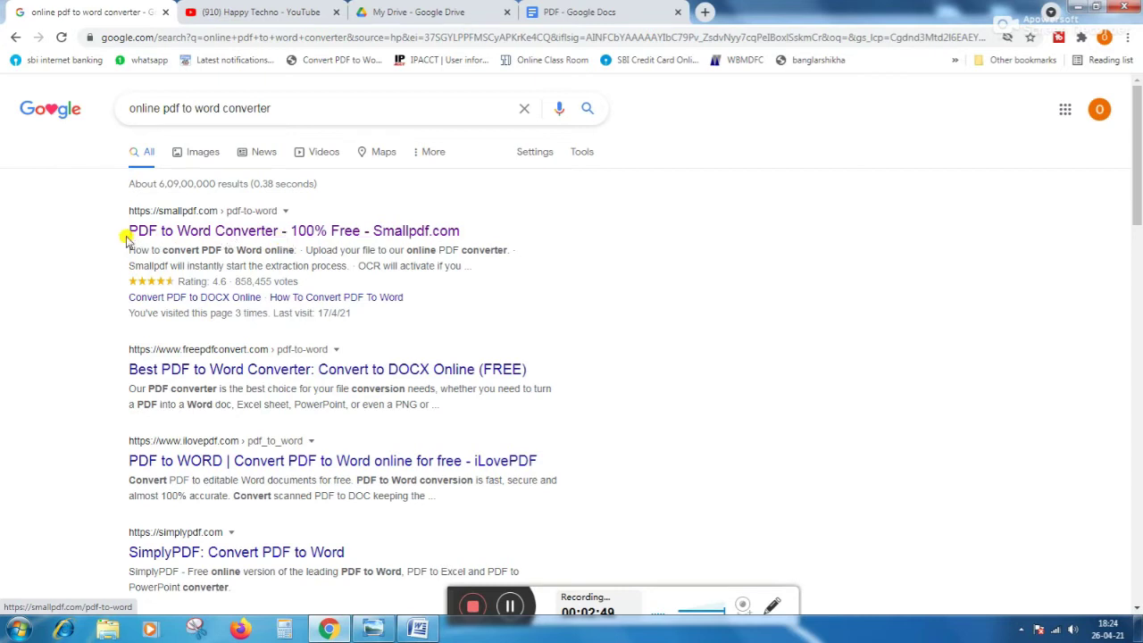
Open Smallpdf's PDF to Word Converter in a new tab and upload PDF.pdf from the Desktop
right_click(257, 230)
click(294, 241)
click(252, 11)
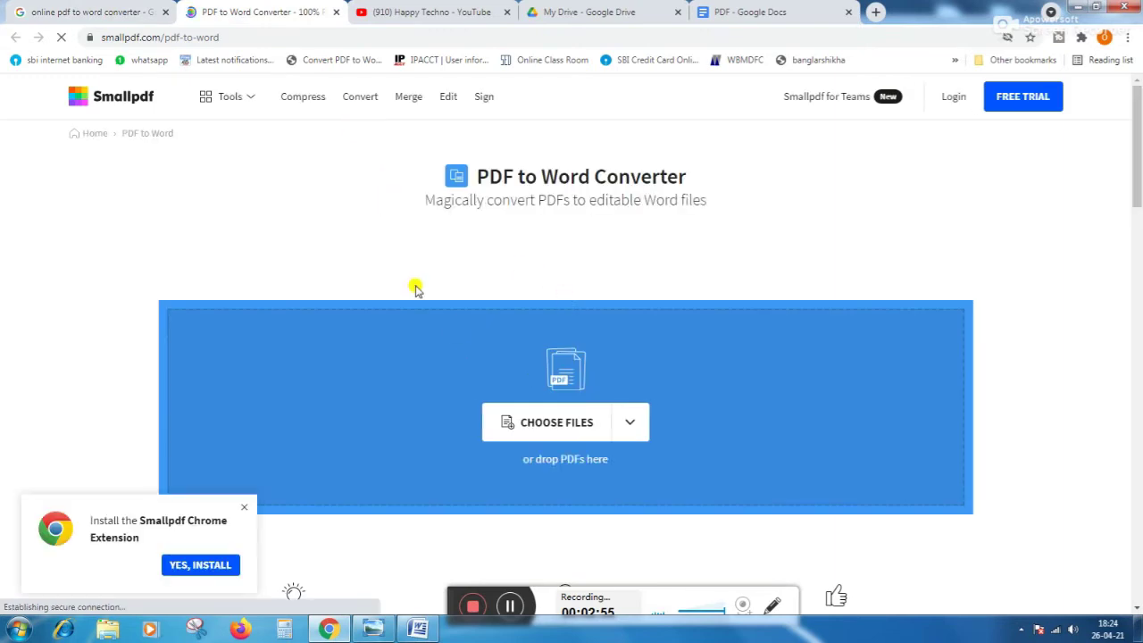
scroll(454, 327, down, 1)
click(594, 352)
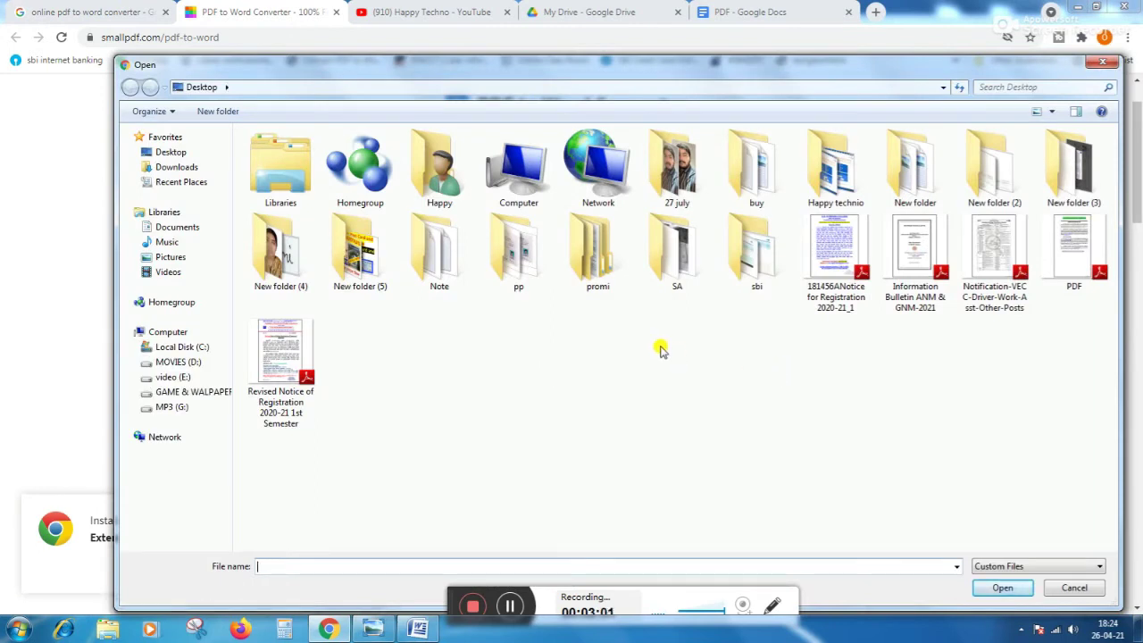
click(1072, 280)
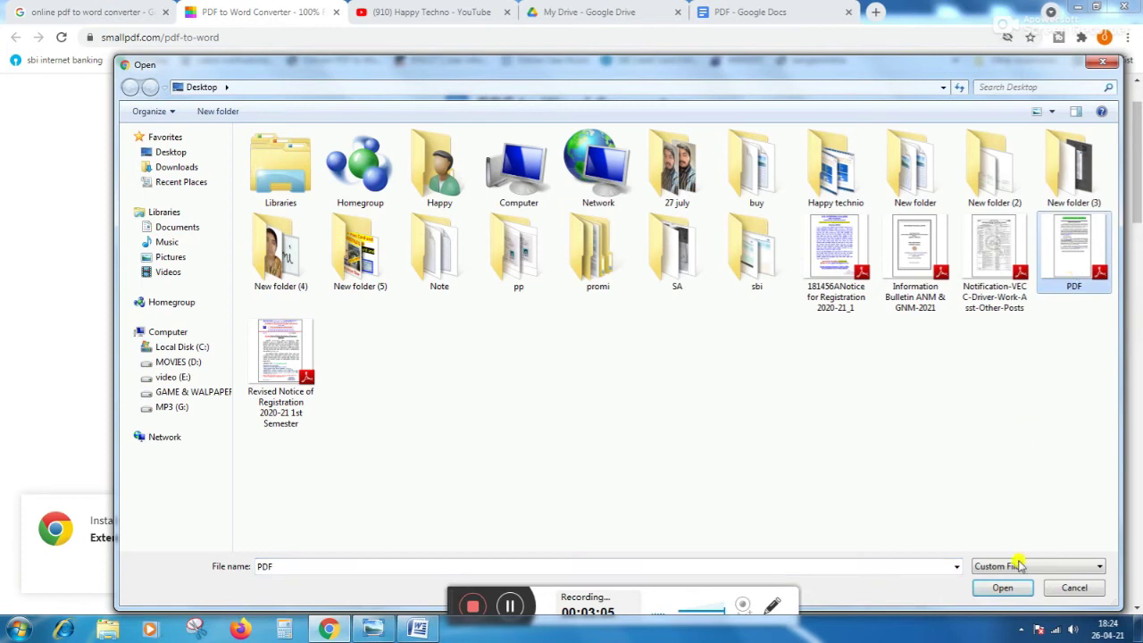
click(1005, 589)
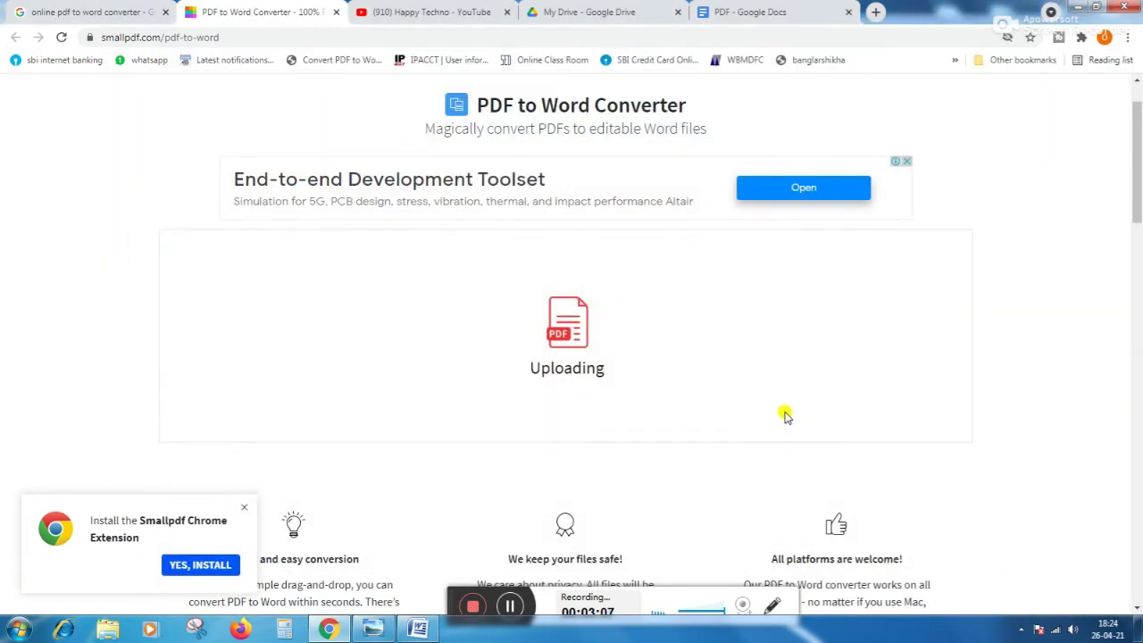
Choose plain Convert to Word, convert, and download PDF-converted.docx
scroll(784, 416, down, 1)
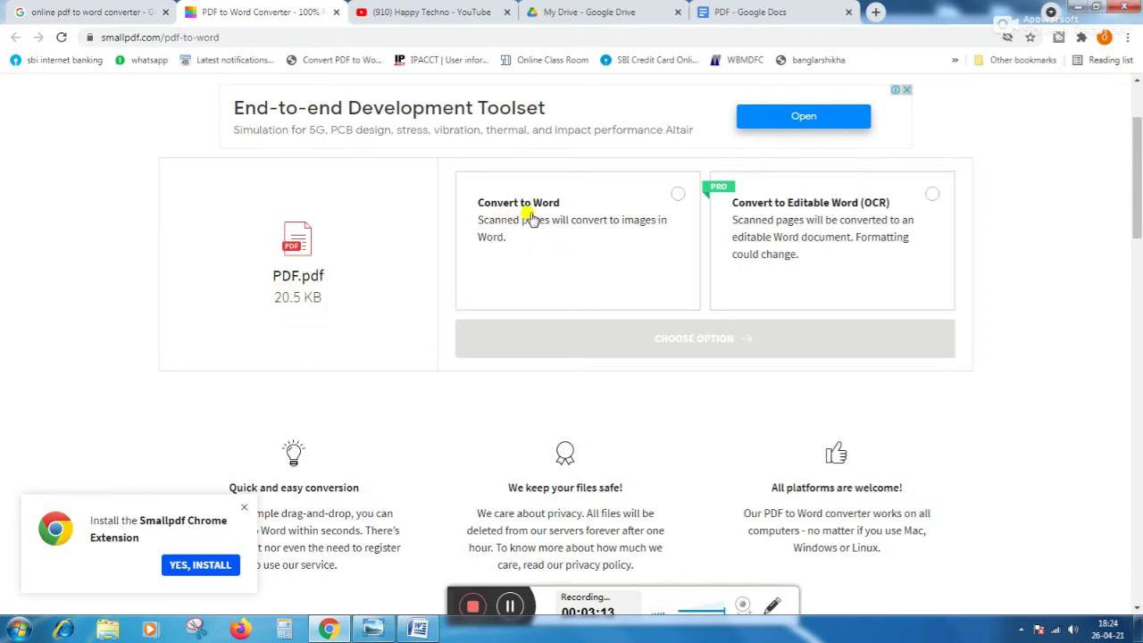
click(678, 193)
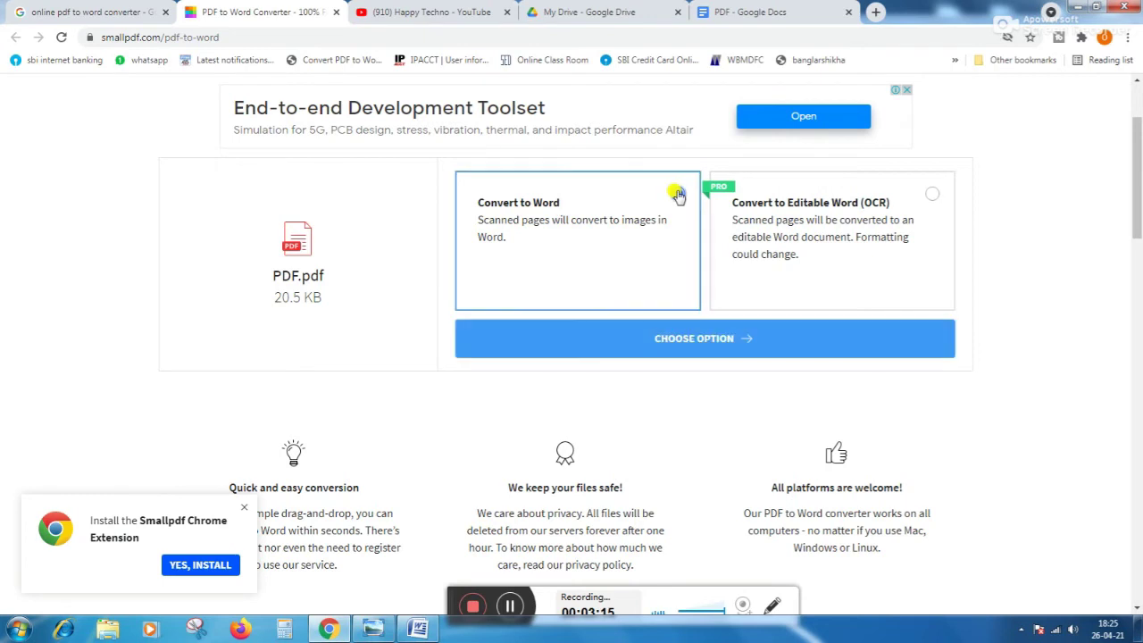
click(715, 340)
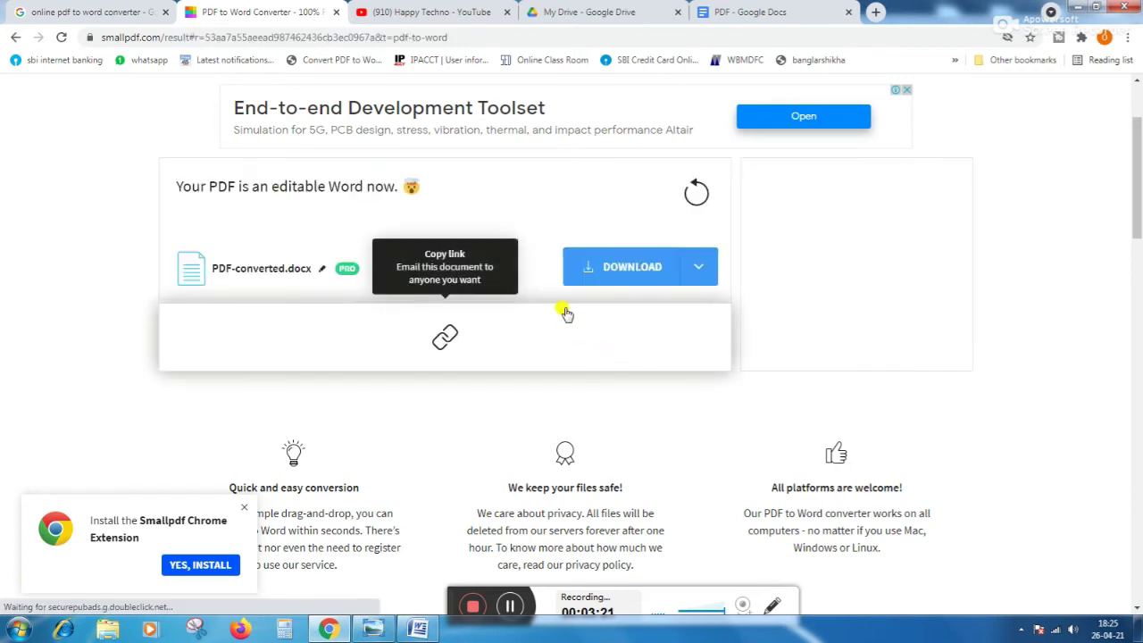
click(619, 272)
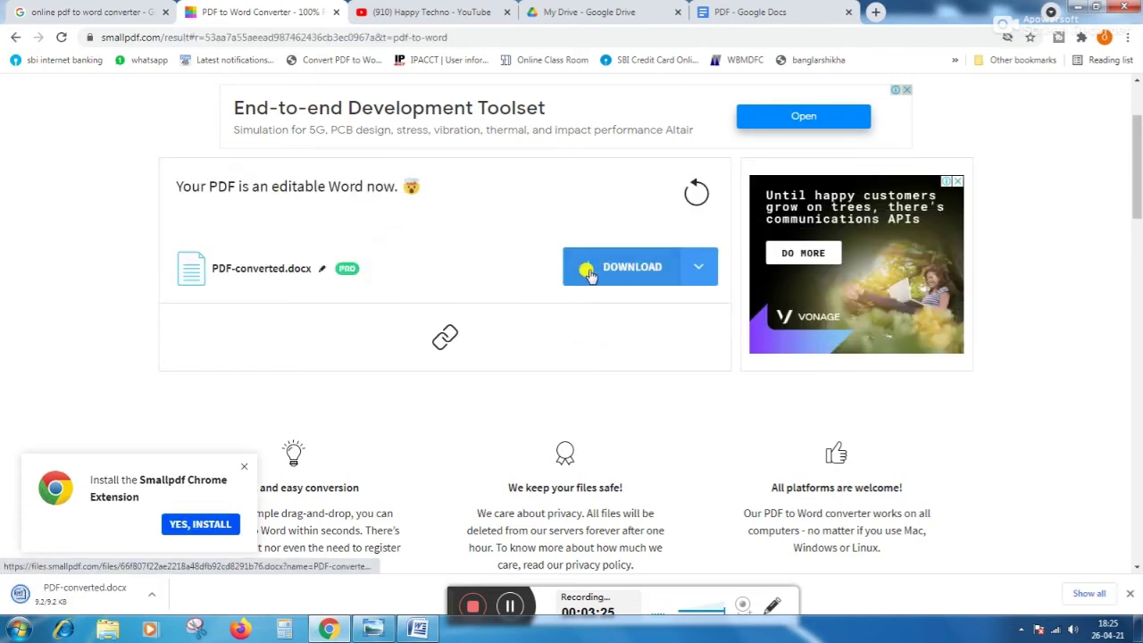
Open PDF-converted.docx in Word and replace 'the application form' in paragraph 3 with 'yuyhhuhhh huj'
click(55, 591)
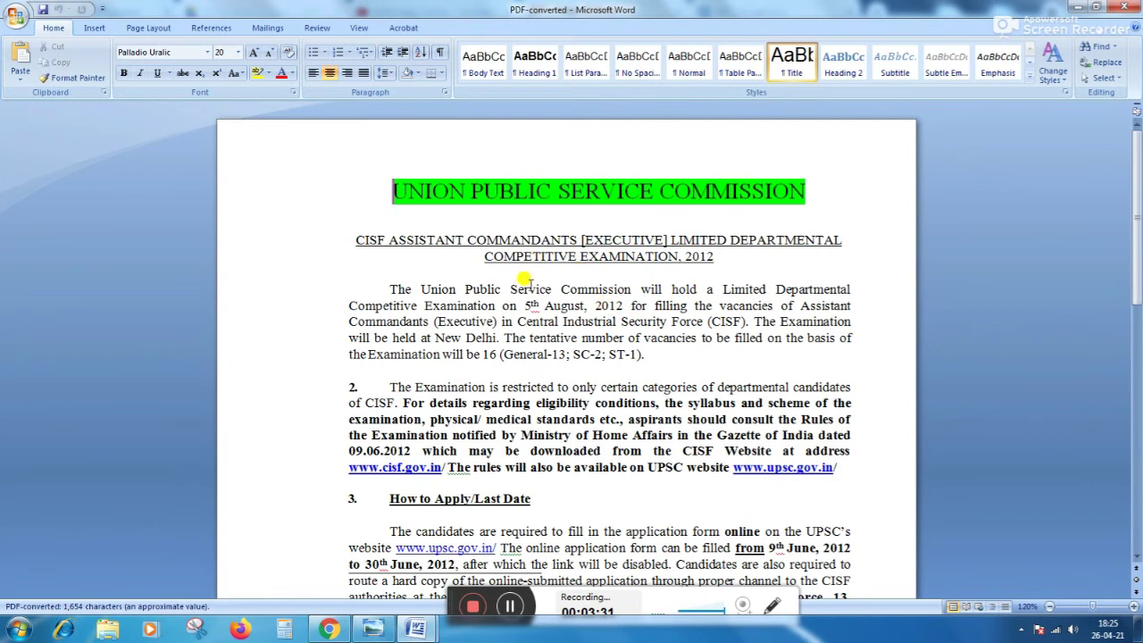
scroll(526, 289, down, 3)
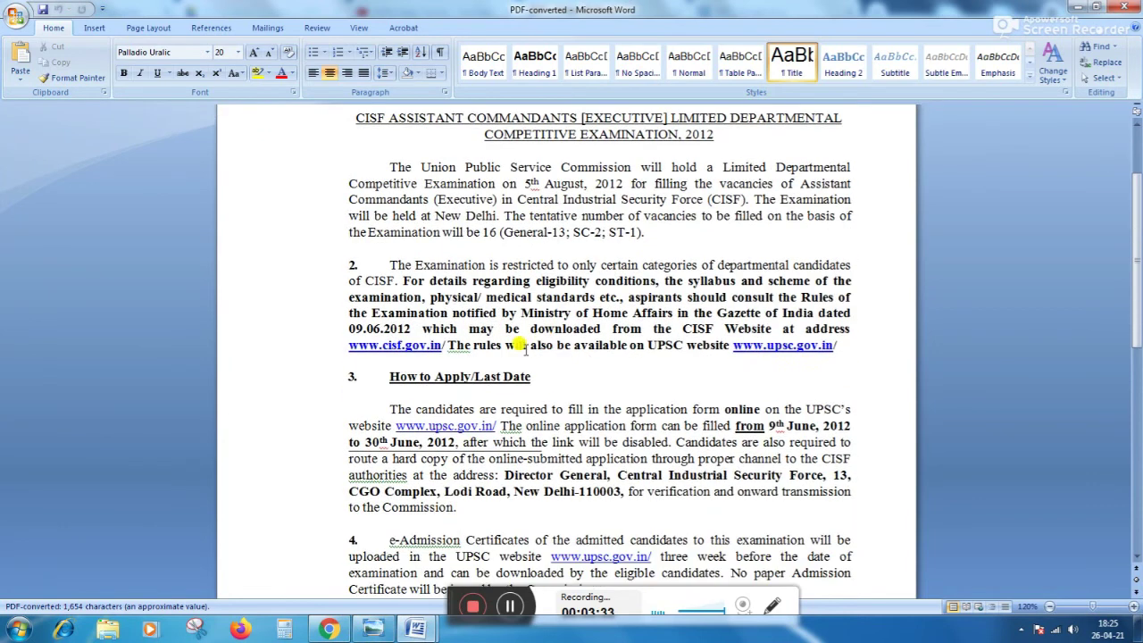
drag(500, 311, 602, 306)
click(684, 320)
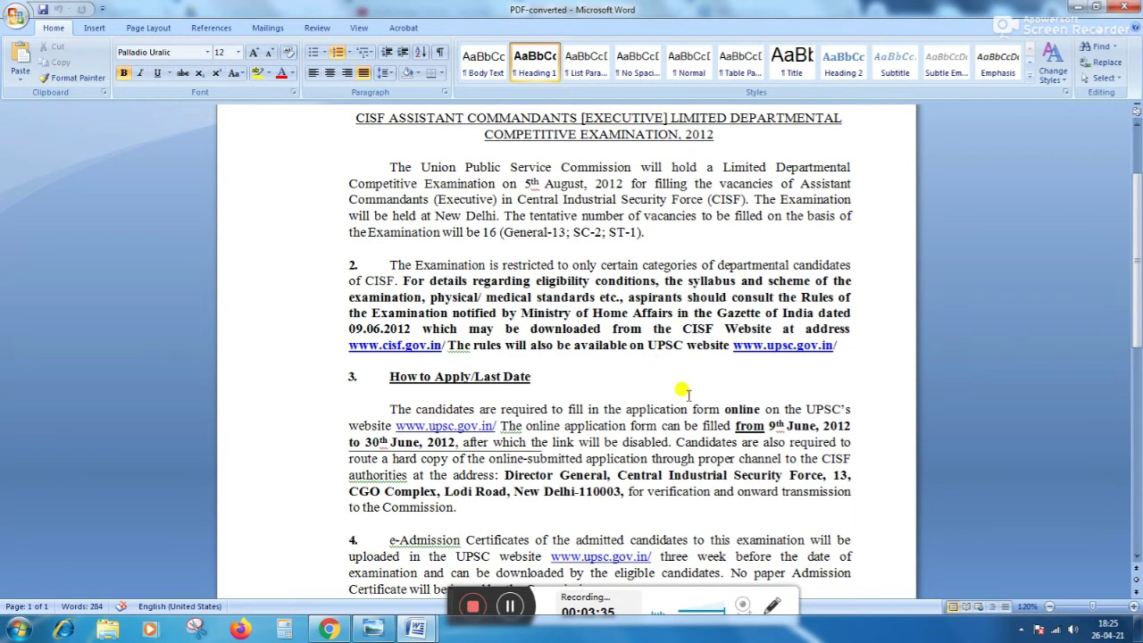
drag(719, 409, 596, 399)
text(y)
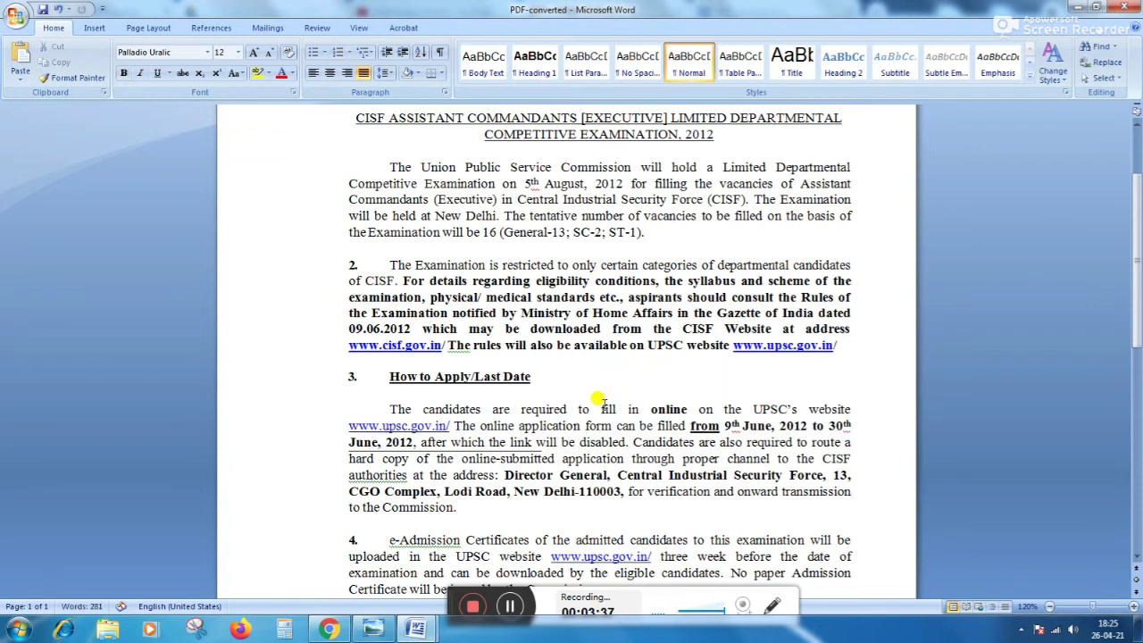
text(uyhhuhhh)
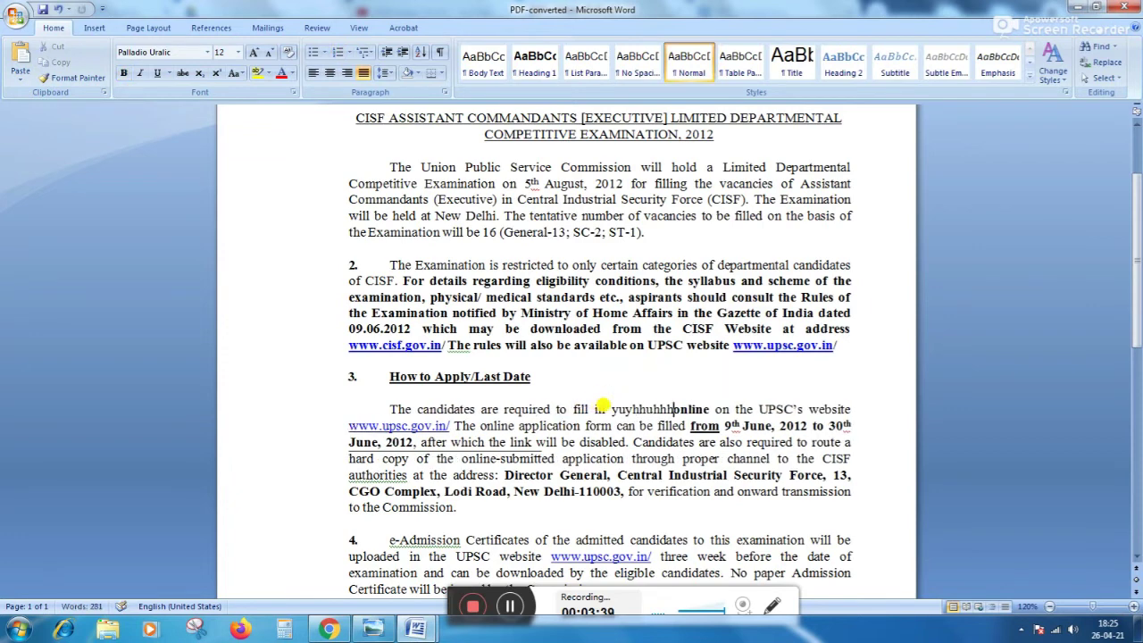
text( huj)
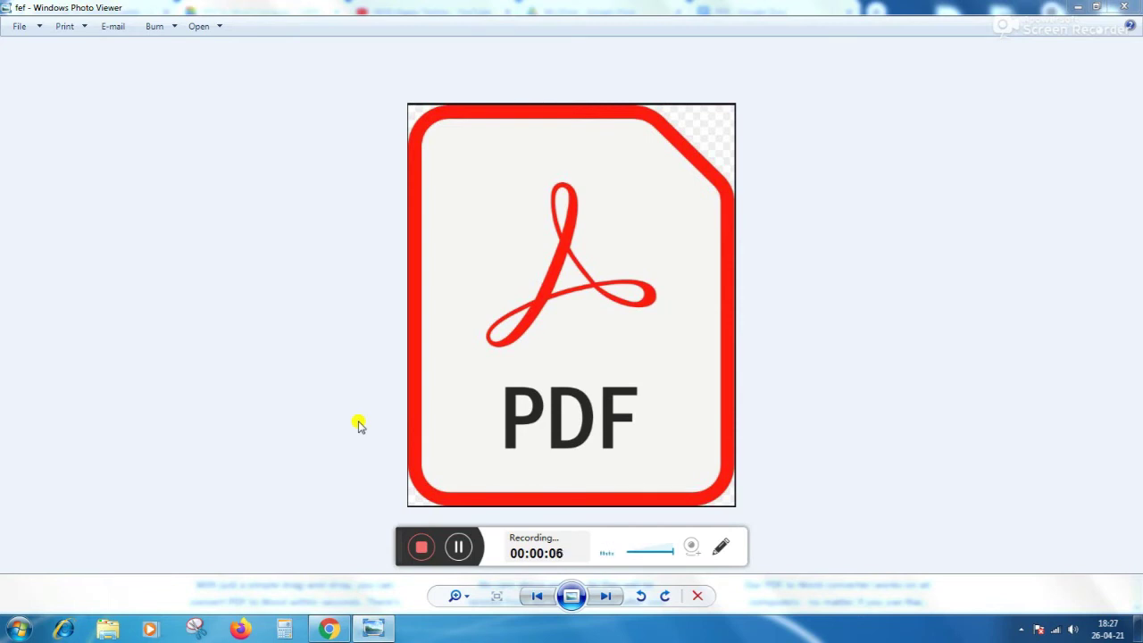
Browse the Start menu's All Programs list and expand the Microsoft Office group
click(18, 630)
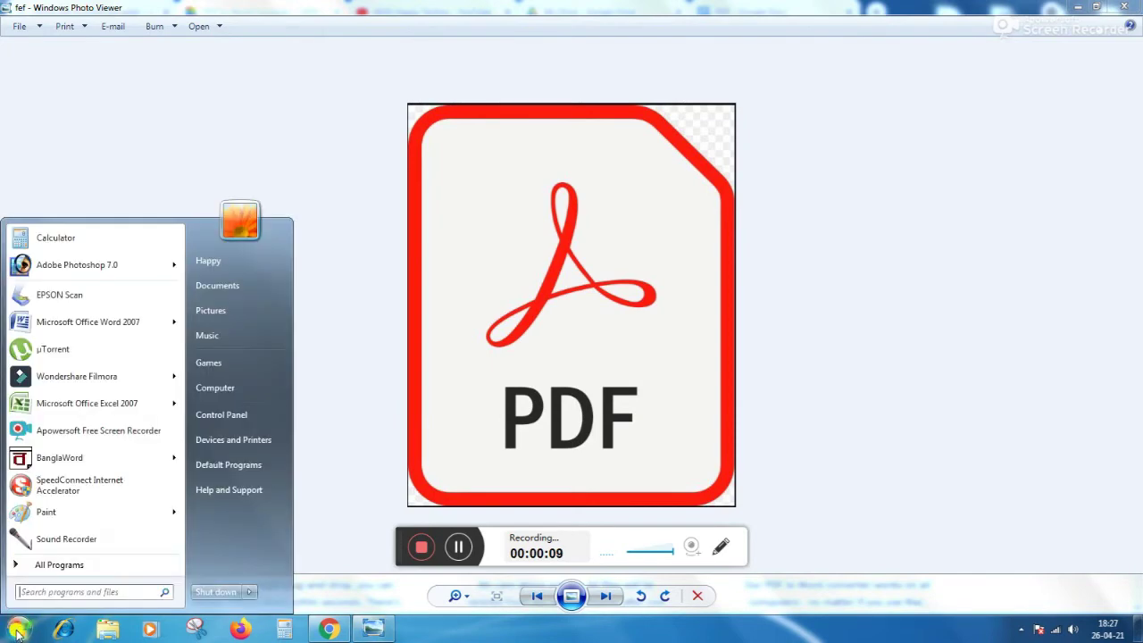
click(72, 565)
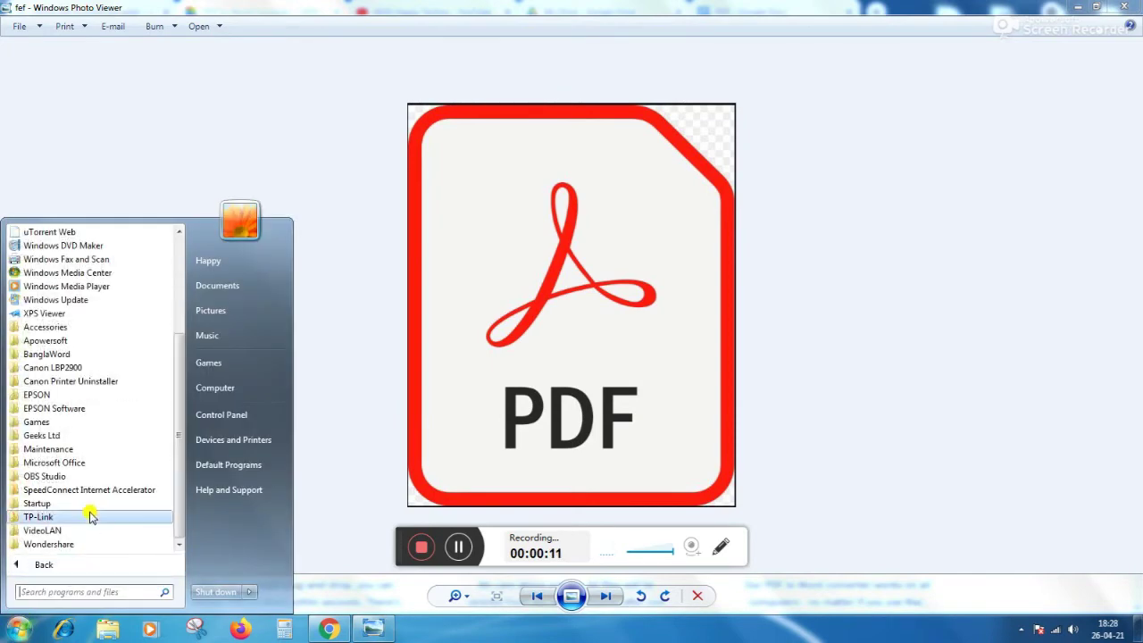
click(96, 463)
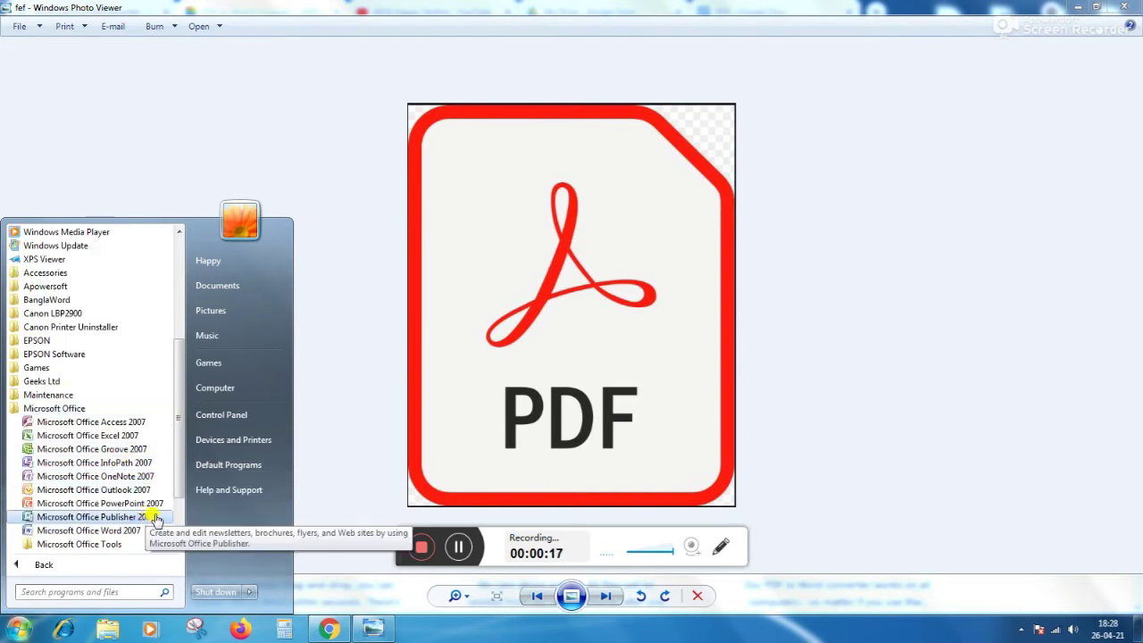
mouse_move(180, 456)
mouse_down()
mouse_move(179, 481)
mouse_move(178, 460)
mouse_up()
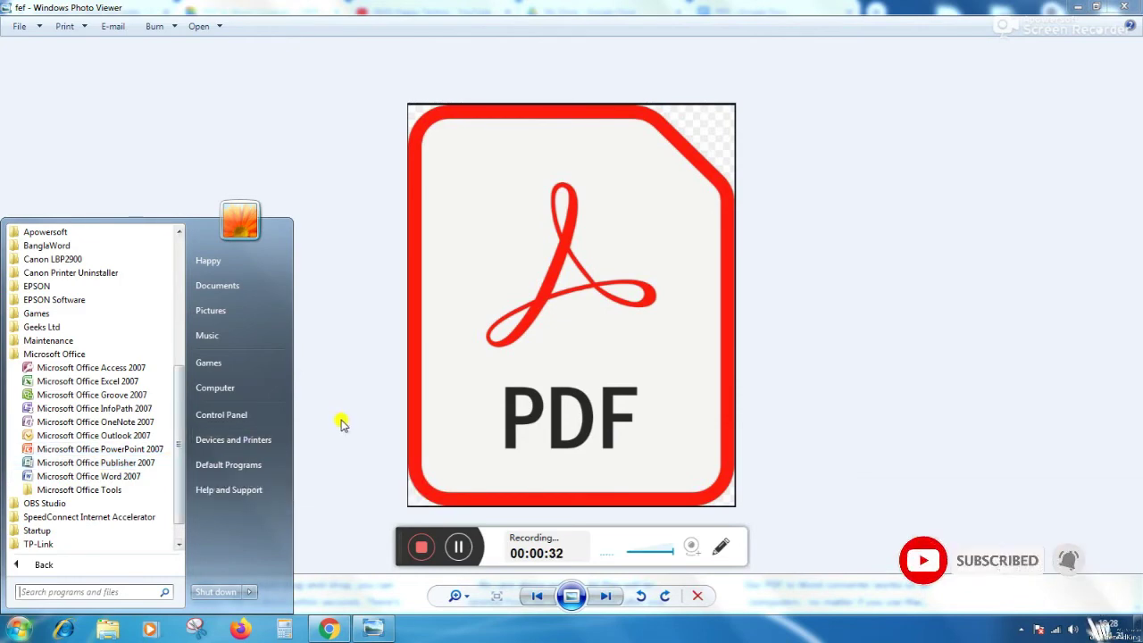
Close the program list and minimize Photo Viewer and Chrome to show the desktop
click(772, 384)
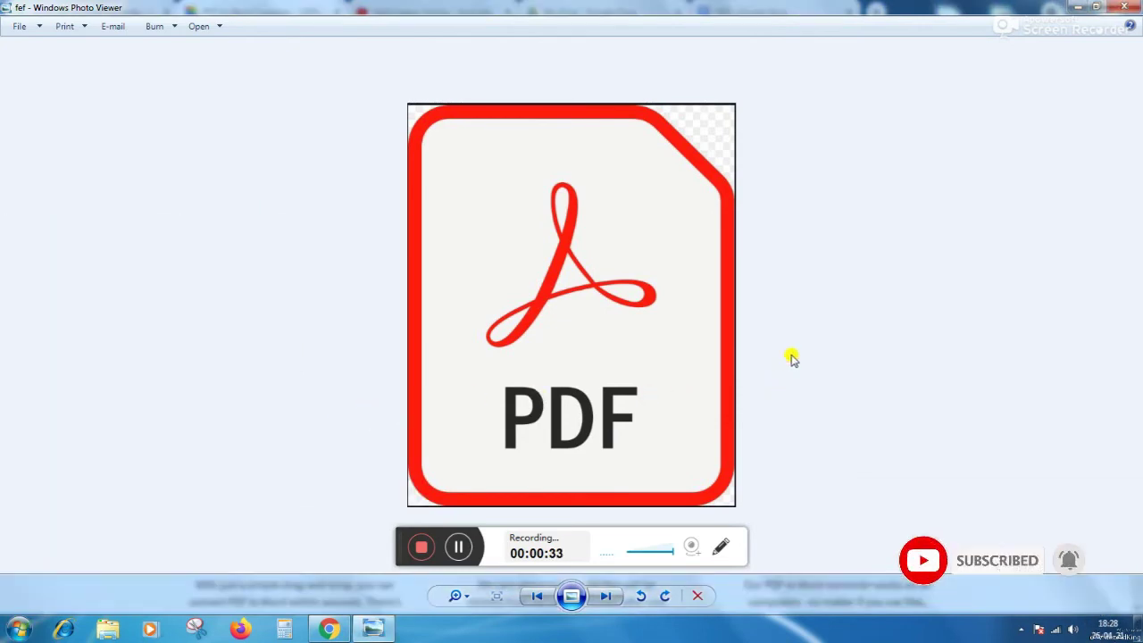
click(1077, 7)
click(1077, 7)
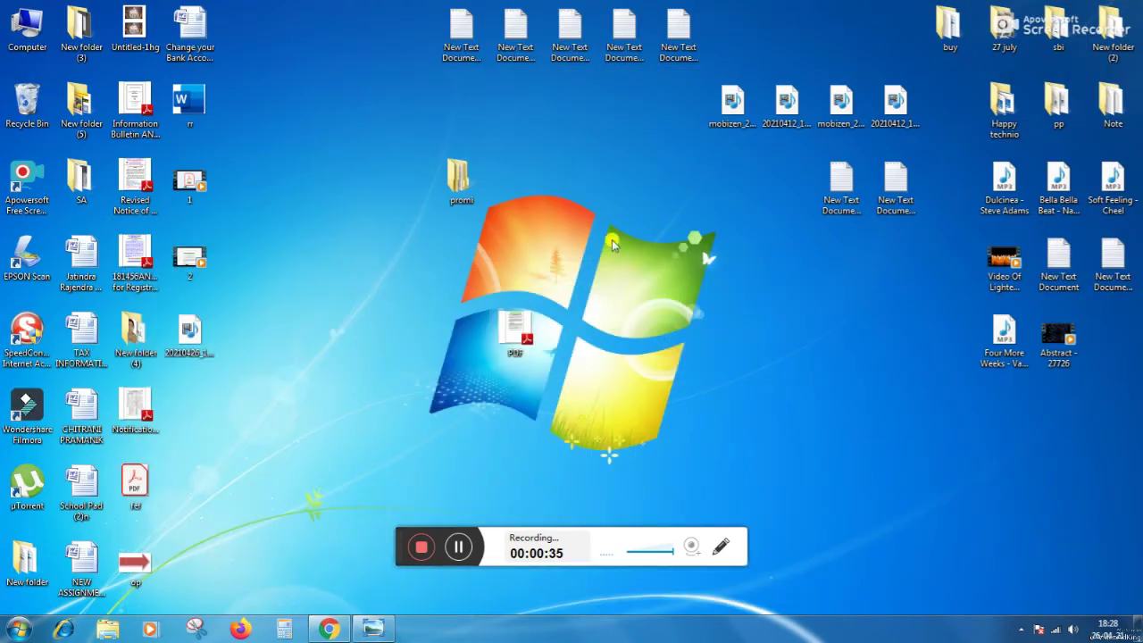
Refresh the desktop, then view the PDF file's open options without opening it
right_click(591, 227)
click(625, 265)
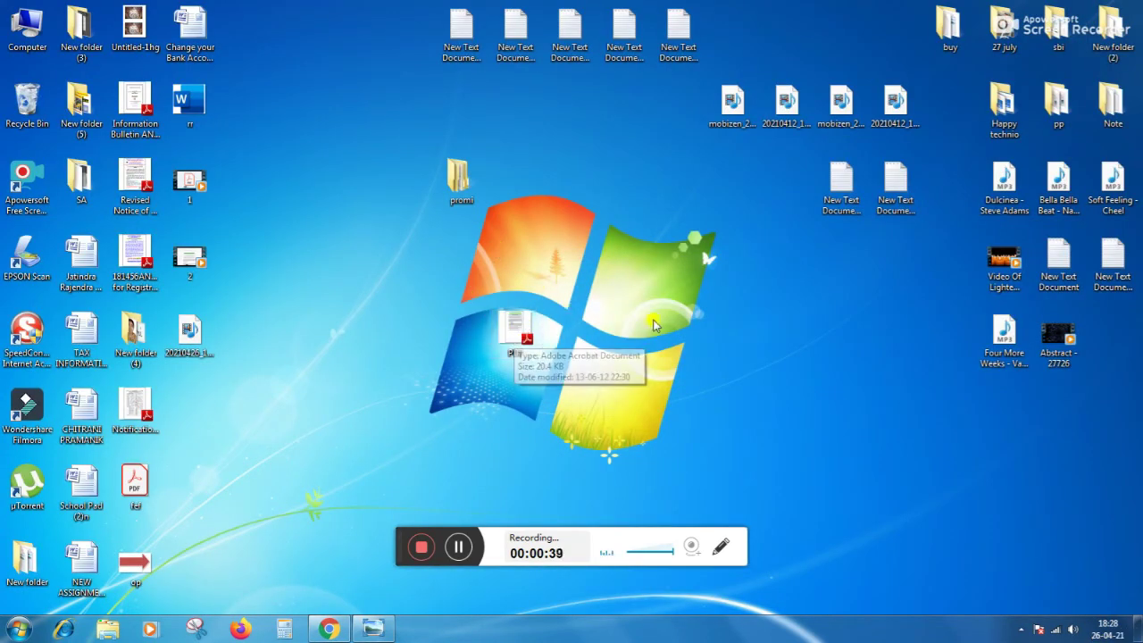
click(520, 327)
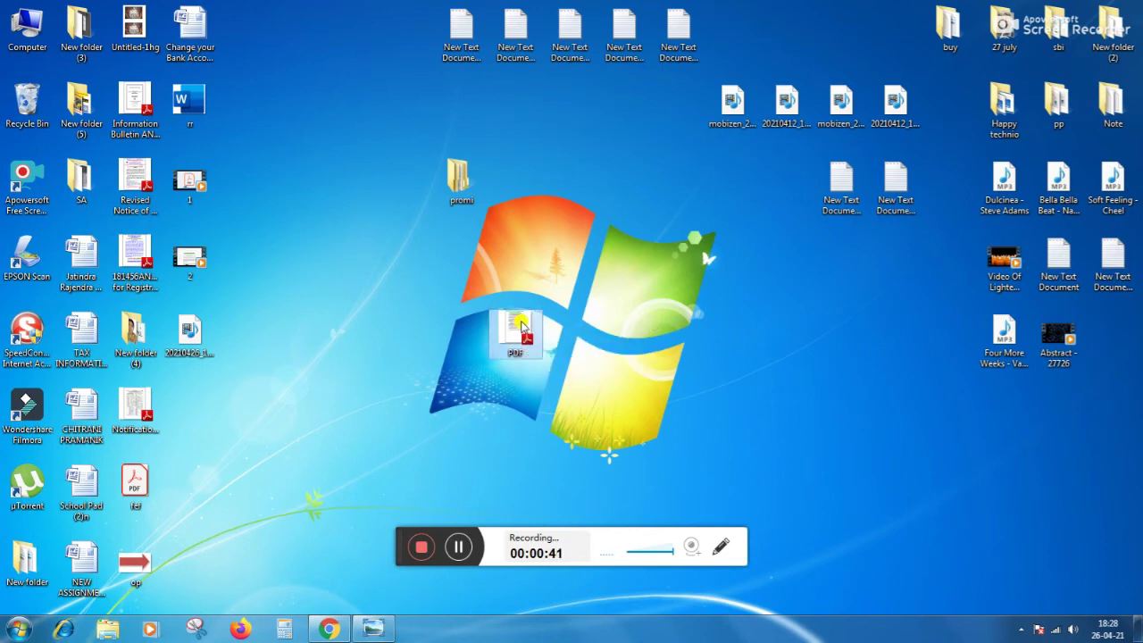
right_click(526, 327)
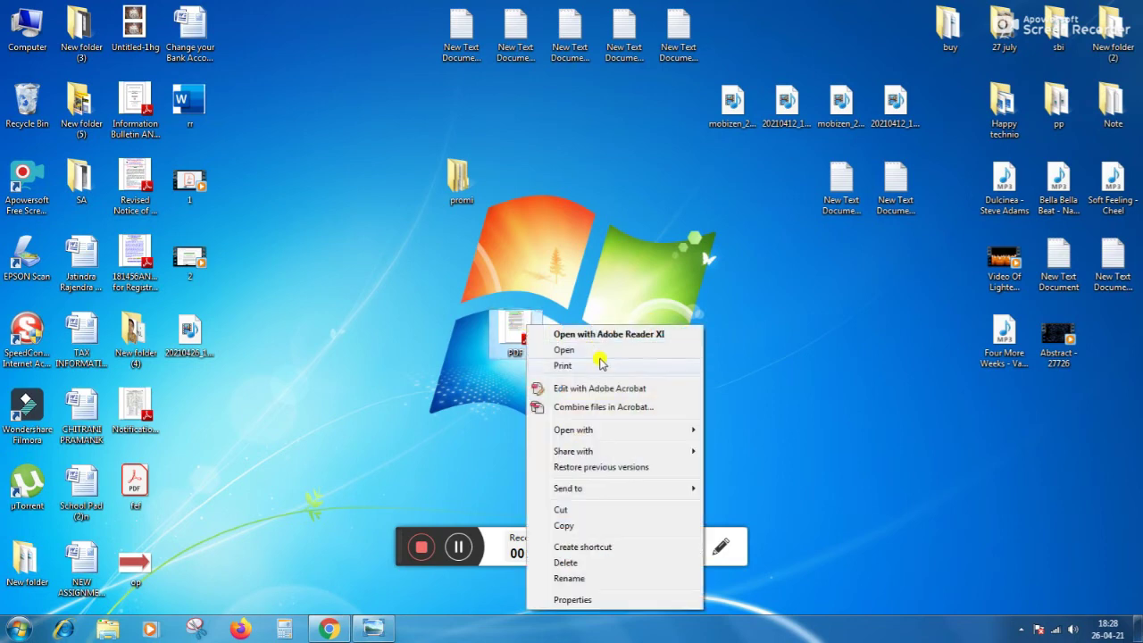
mouse_move(573, 430)
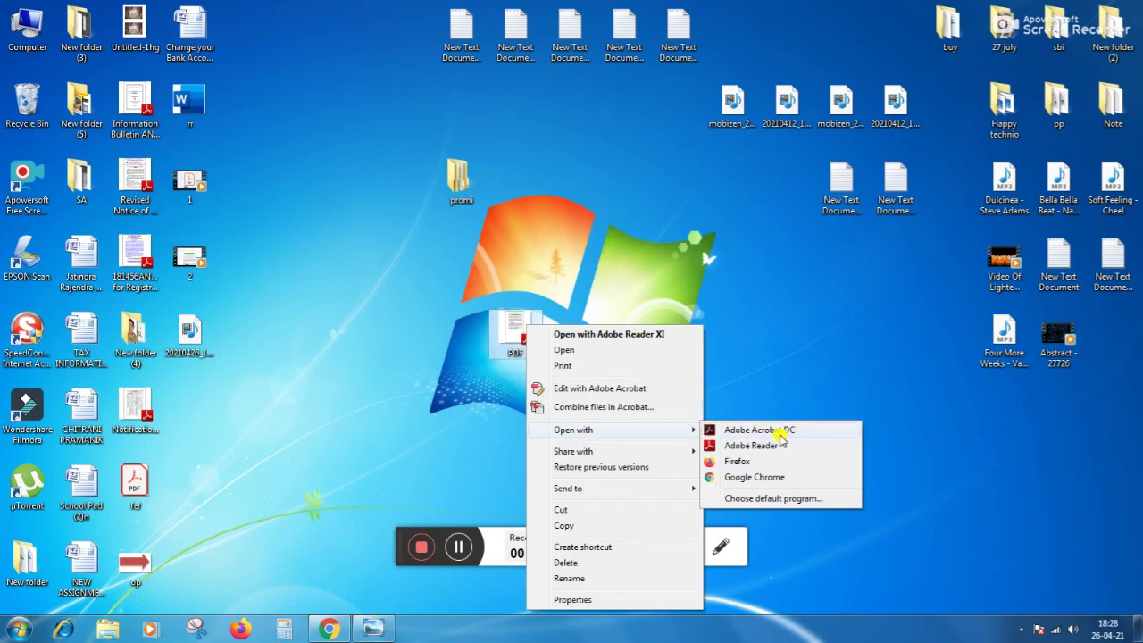
click(719, 272)
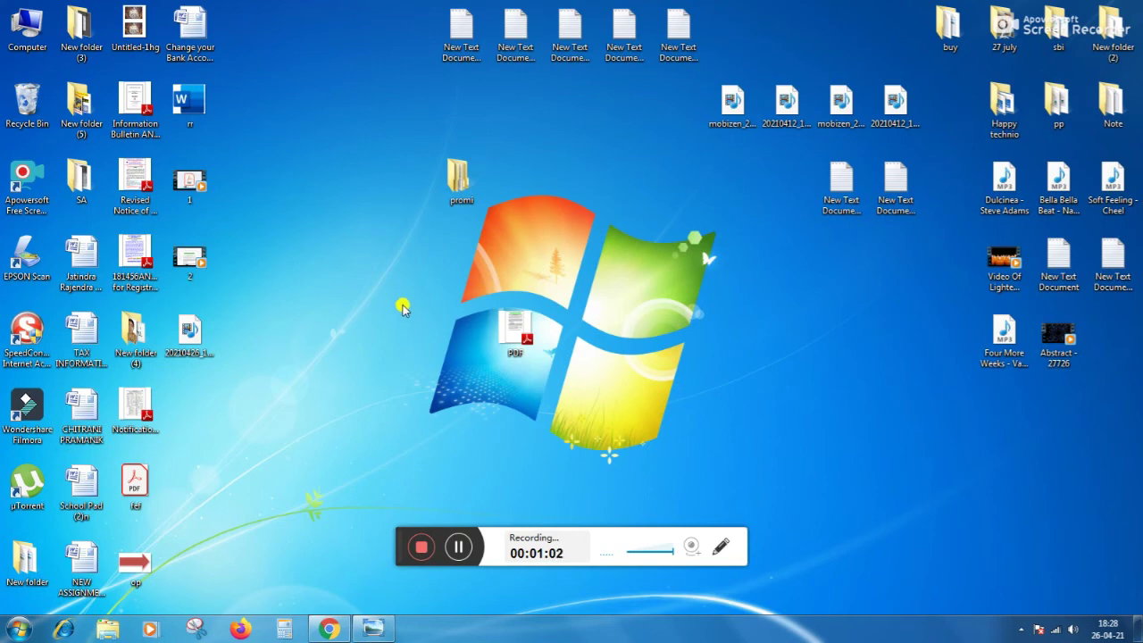
click(373, 629)
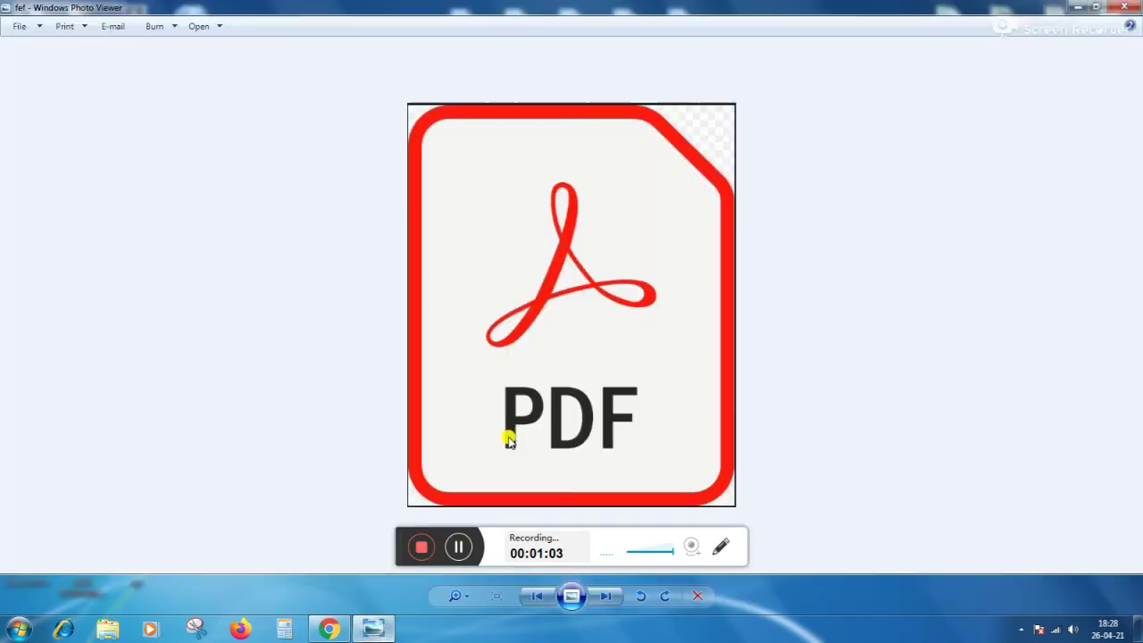